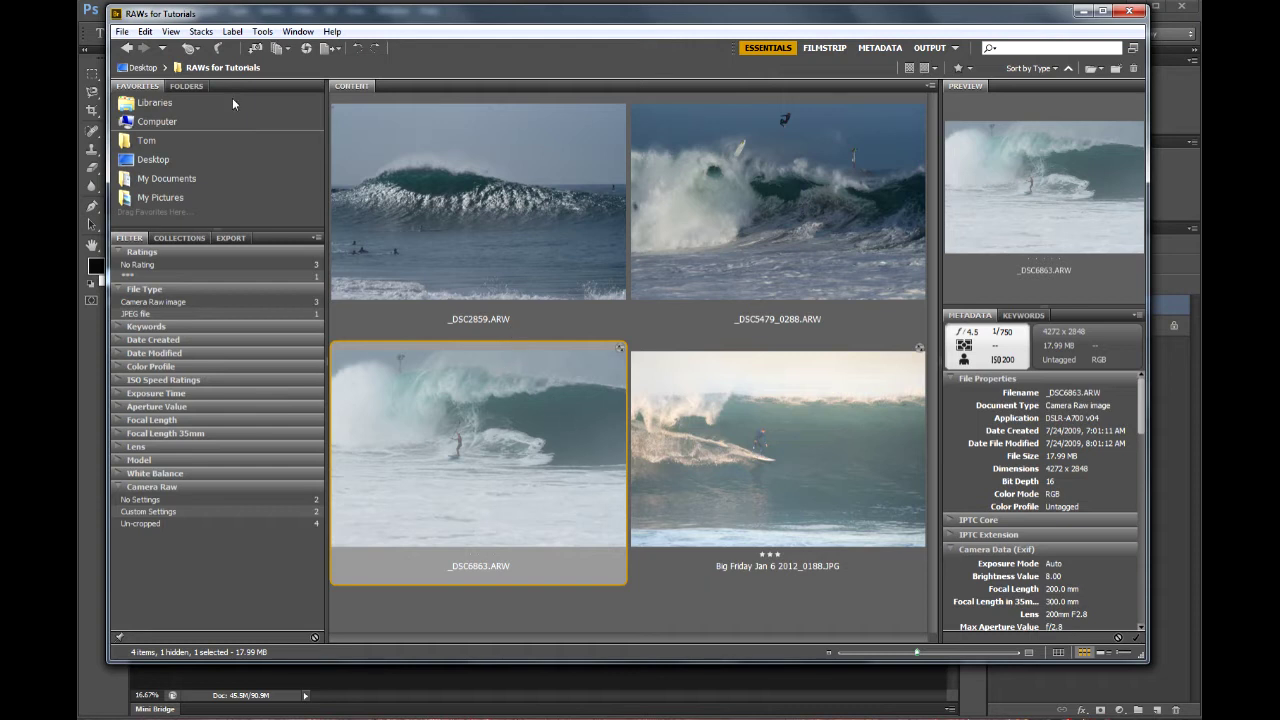
Step: Open _DSC6863.ARW in Camera Raw, set Blacks to -61, and compare the image with and without the adjustment
click(307, 48)
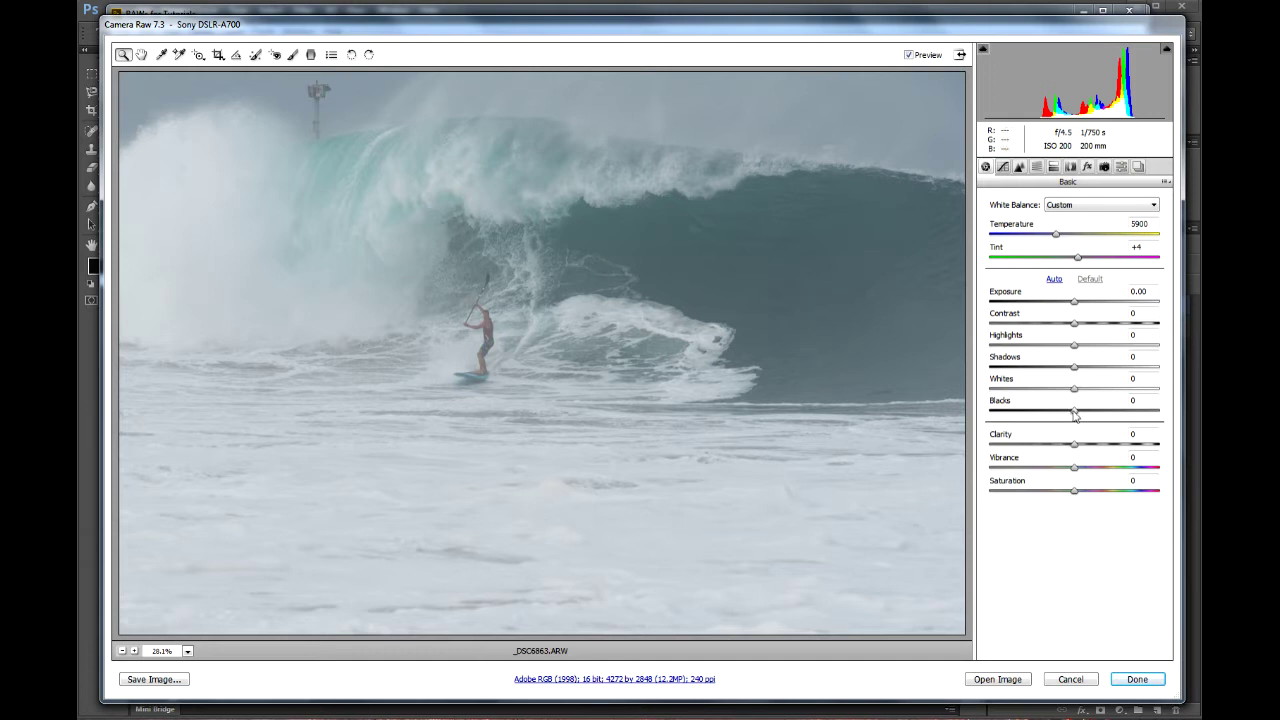
drag(1074, 414, 1023, 419)
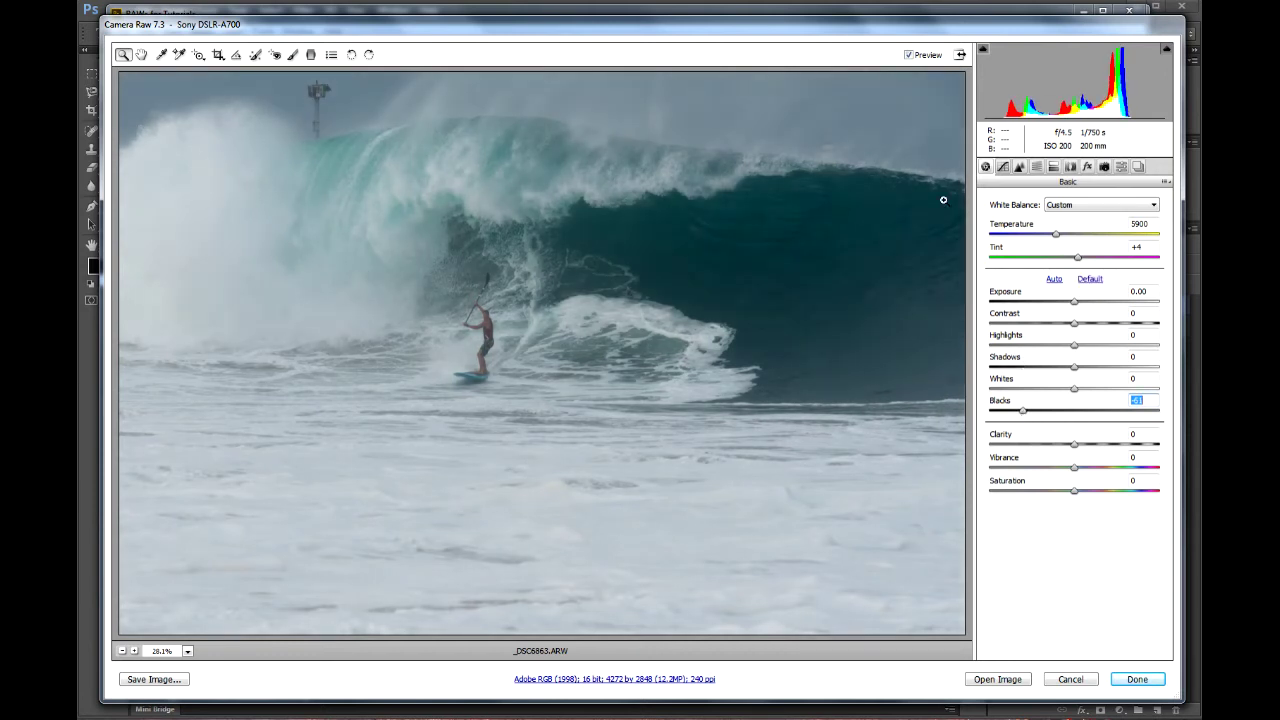
click(910, 56)
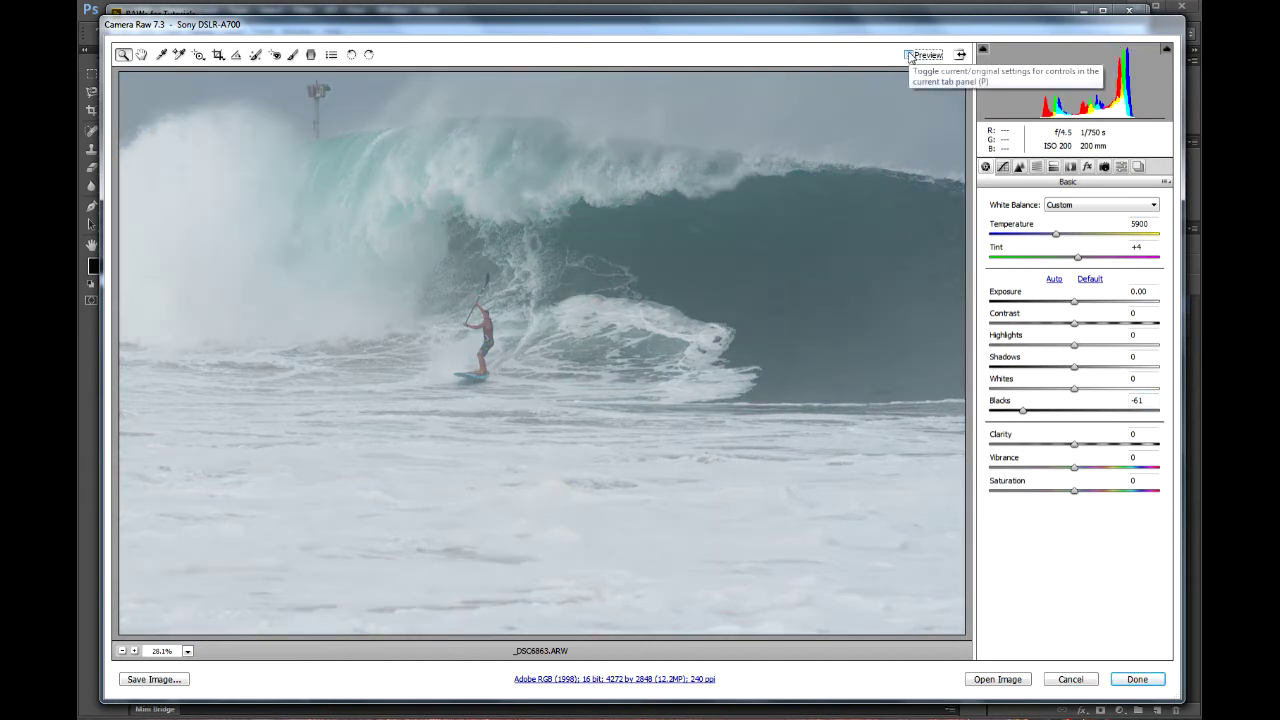
click(910, 56)
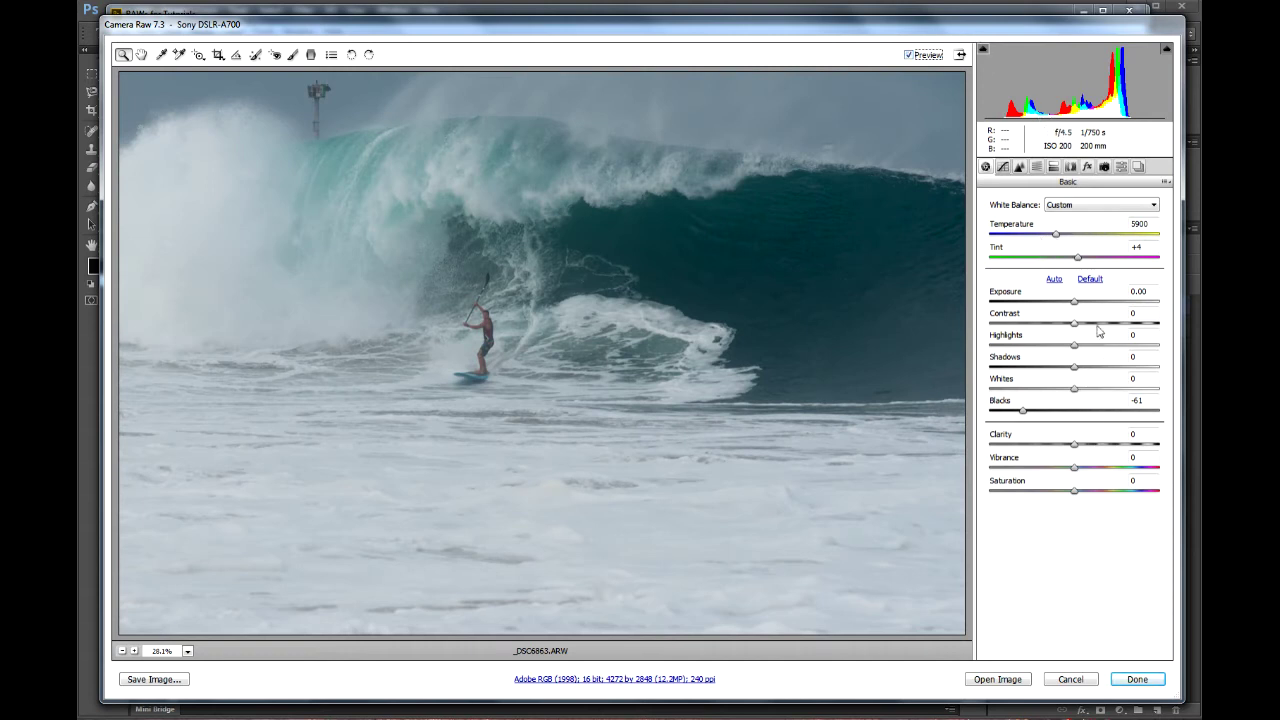
Step: Set Contrast to +22, Clarity to +29 and the white balance Temperature to 6050
click(1093, 326)
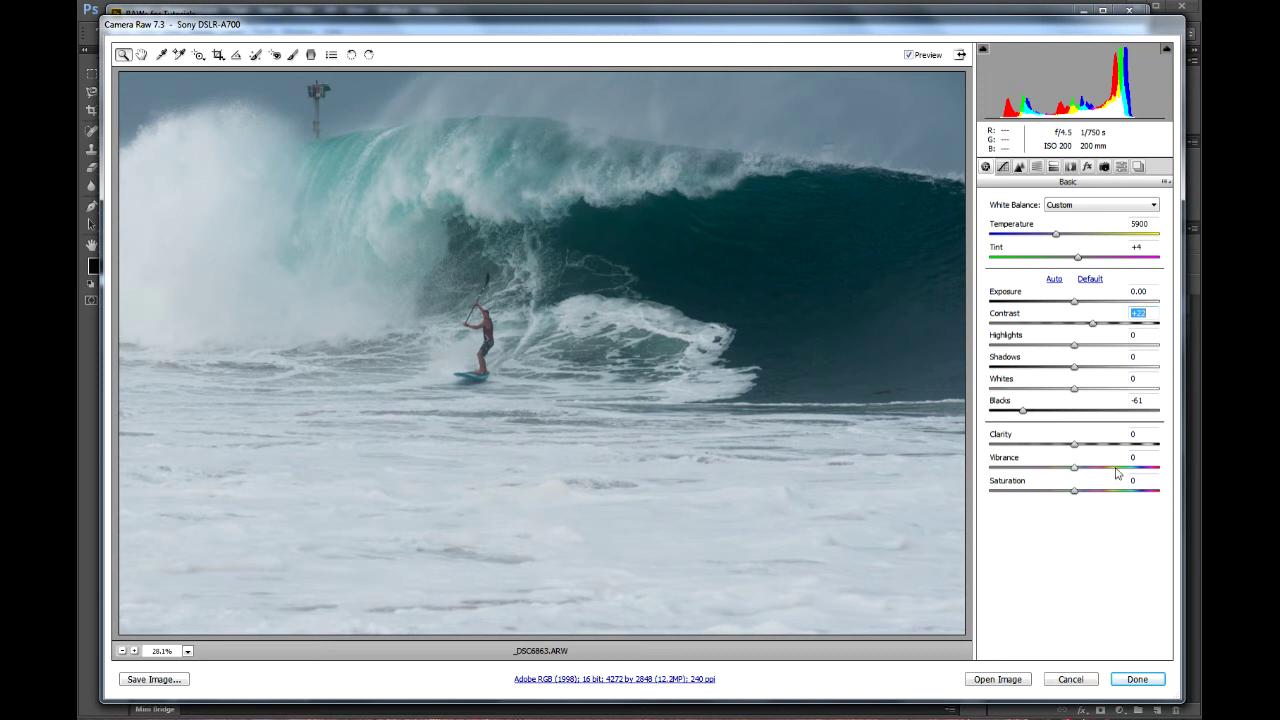
click(1098, 443)
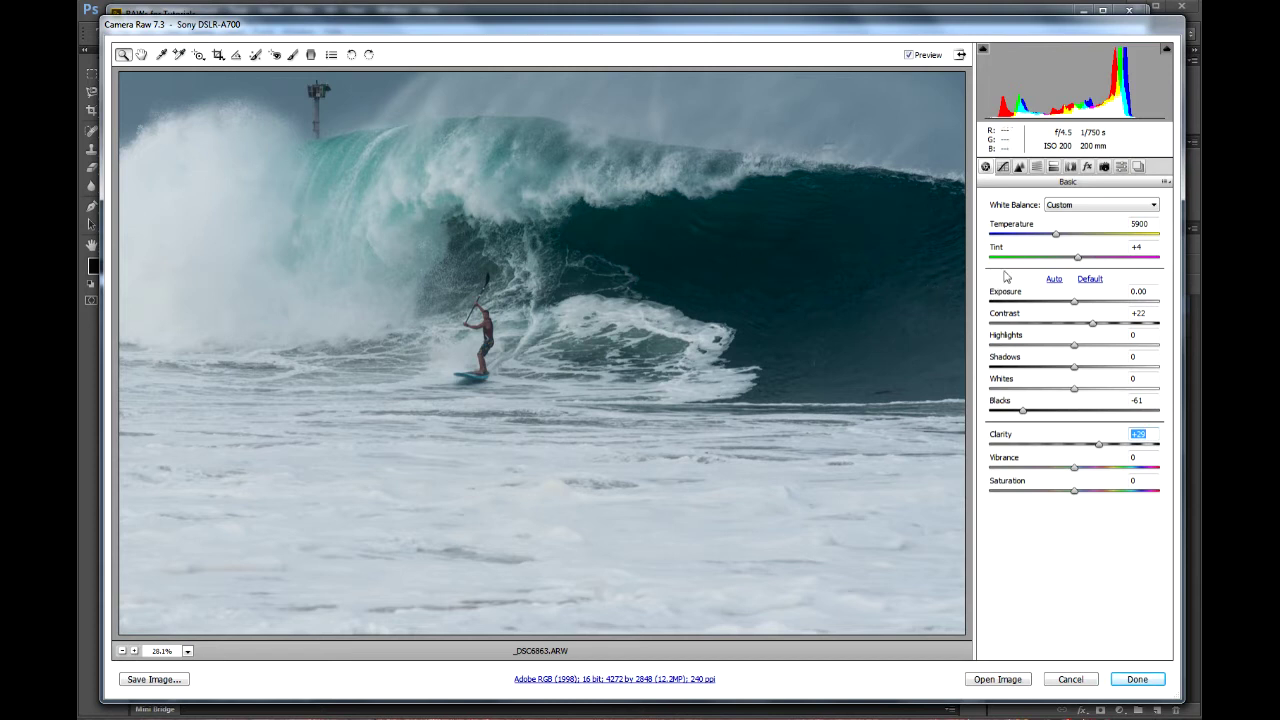
drag(1055, 237, 1058, 239)
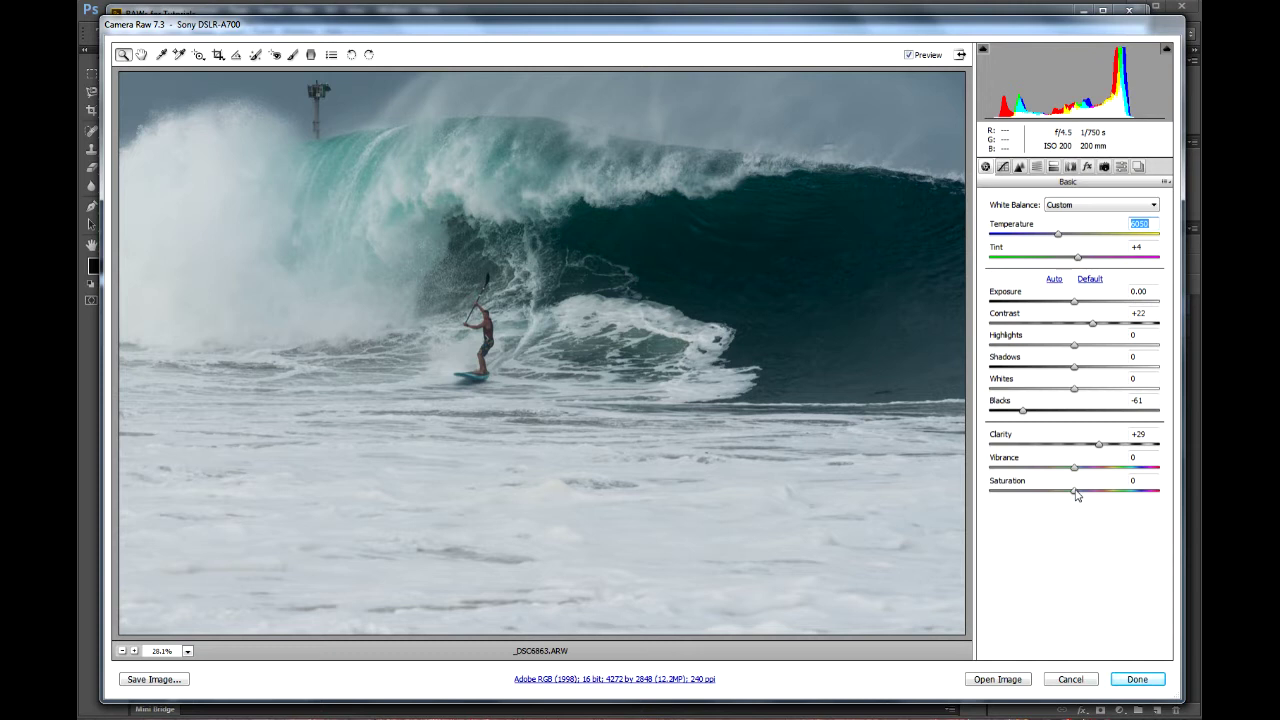
Step: Try Saturation at +100 and +8, raise Temperature to 6100, and reset Saturation to 0
drag(1076, 494, 1162, 493)
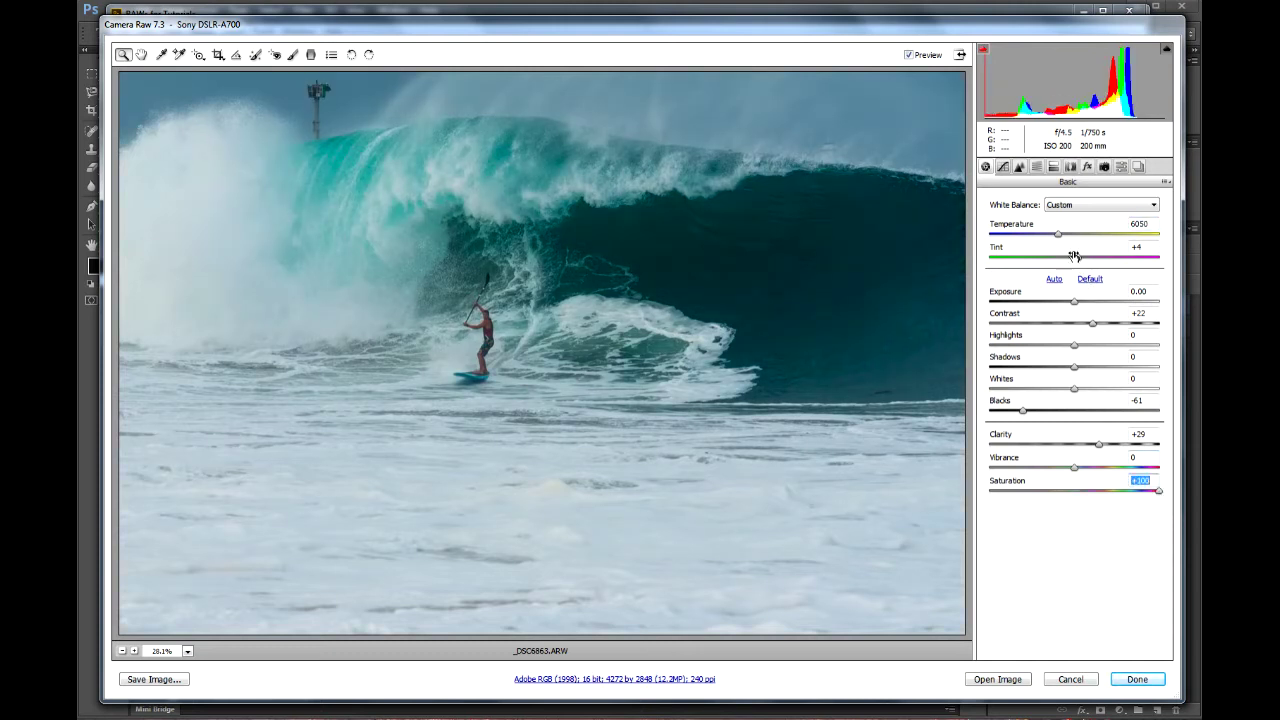
mouse_move(1059, 237)
mouse_down()
mouse_move(1082, 242)
mouse_move(1060, 246)
mouse_up()
click(1082, 491)
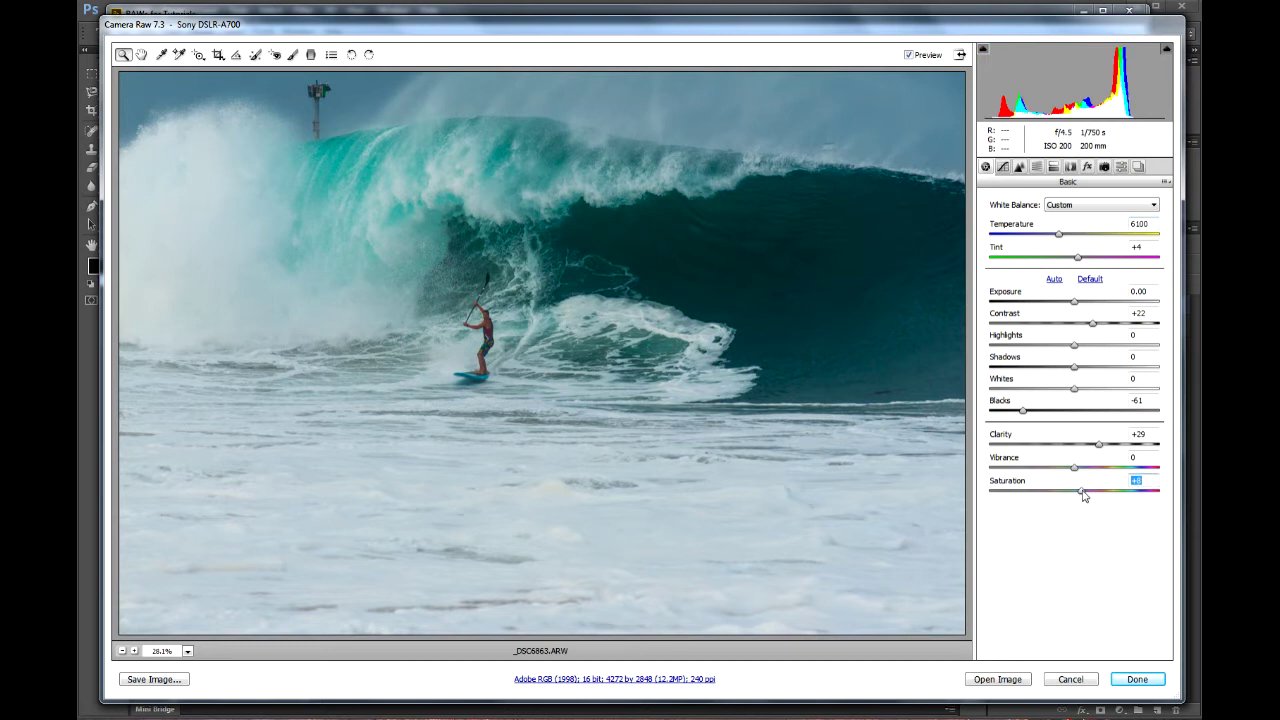
double_click(1082, 491)
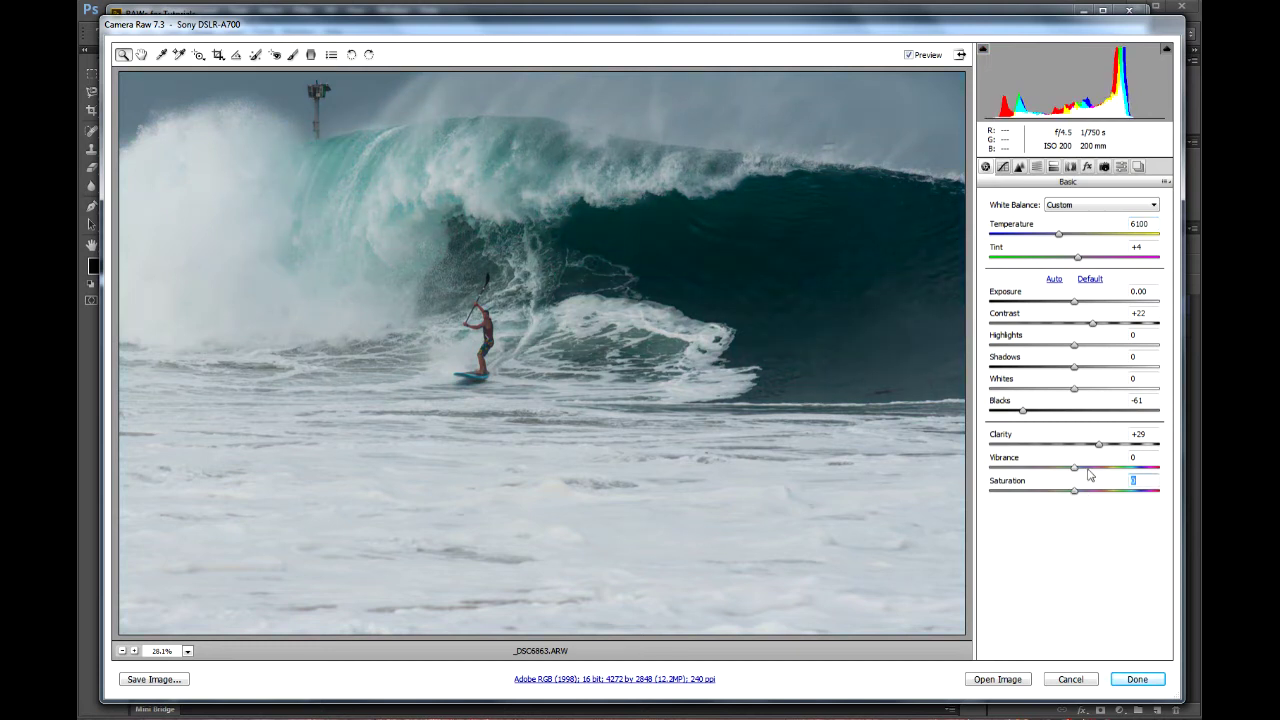
Step: Raise Vibrance slightly and close the Camera Raw editor for _DSC6863.ARW
click(1082, 468)
click(1069, 680)
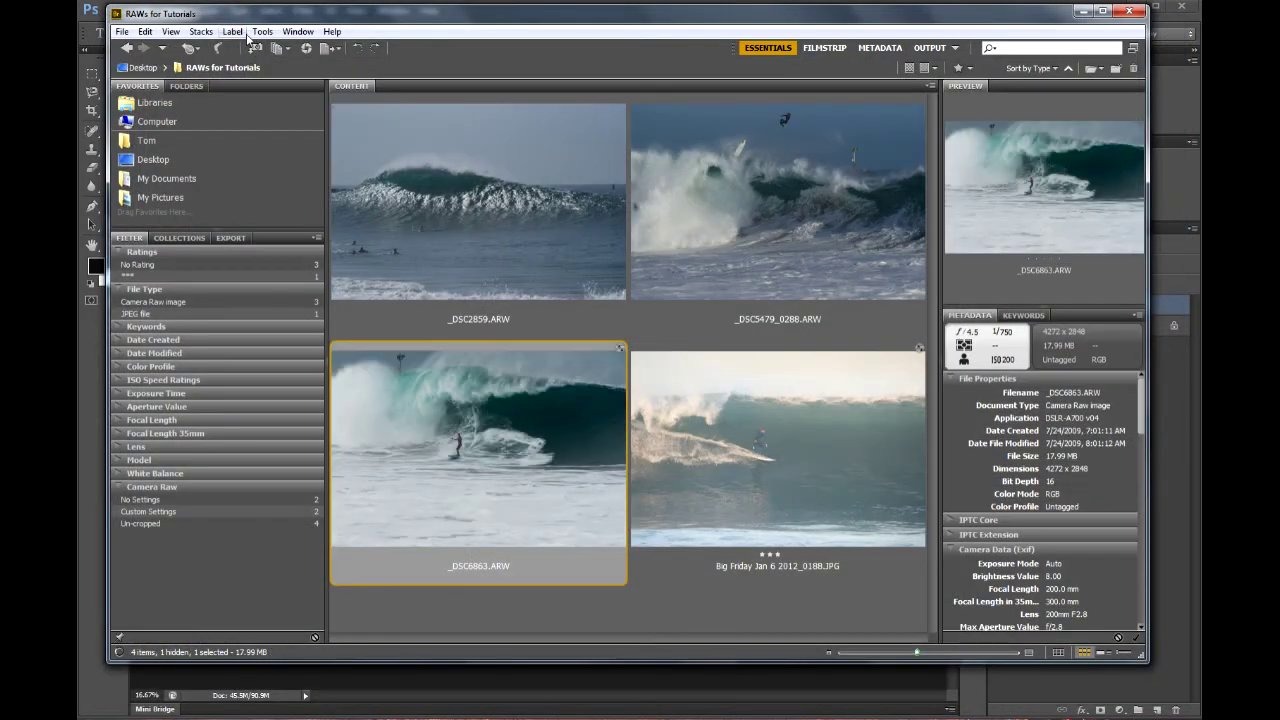
Step: Examine the develop settings presets available for the selected image without applying one
click(262, 31)
mouse_move(379, 166)
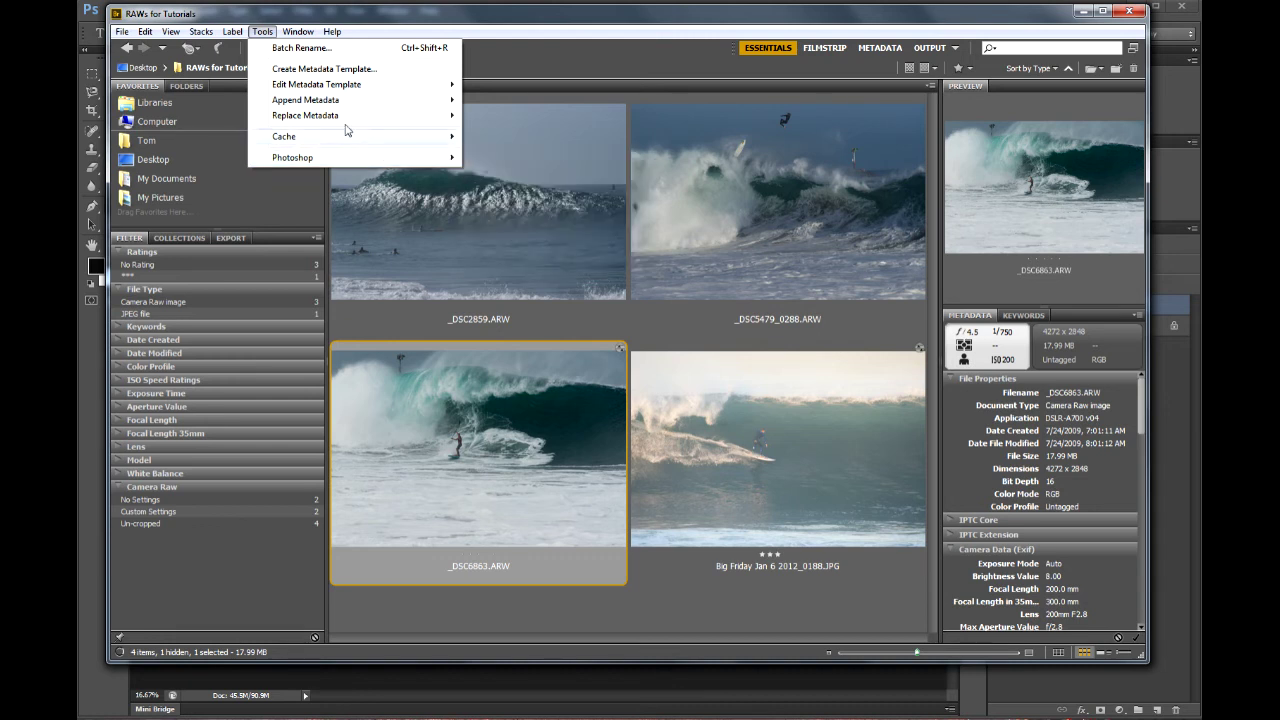
mouse_move(344, 88)
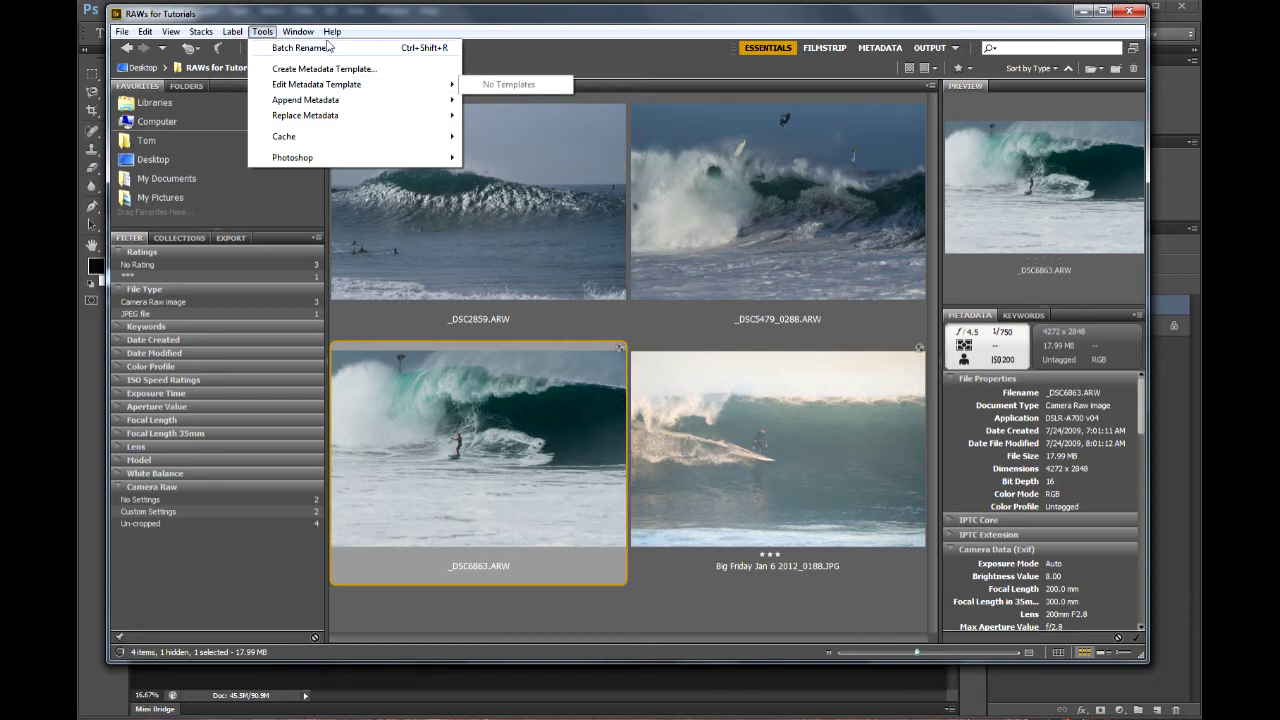
mouse_move(147, 35)
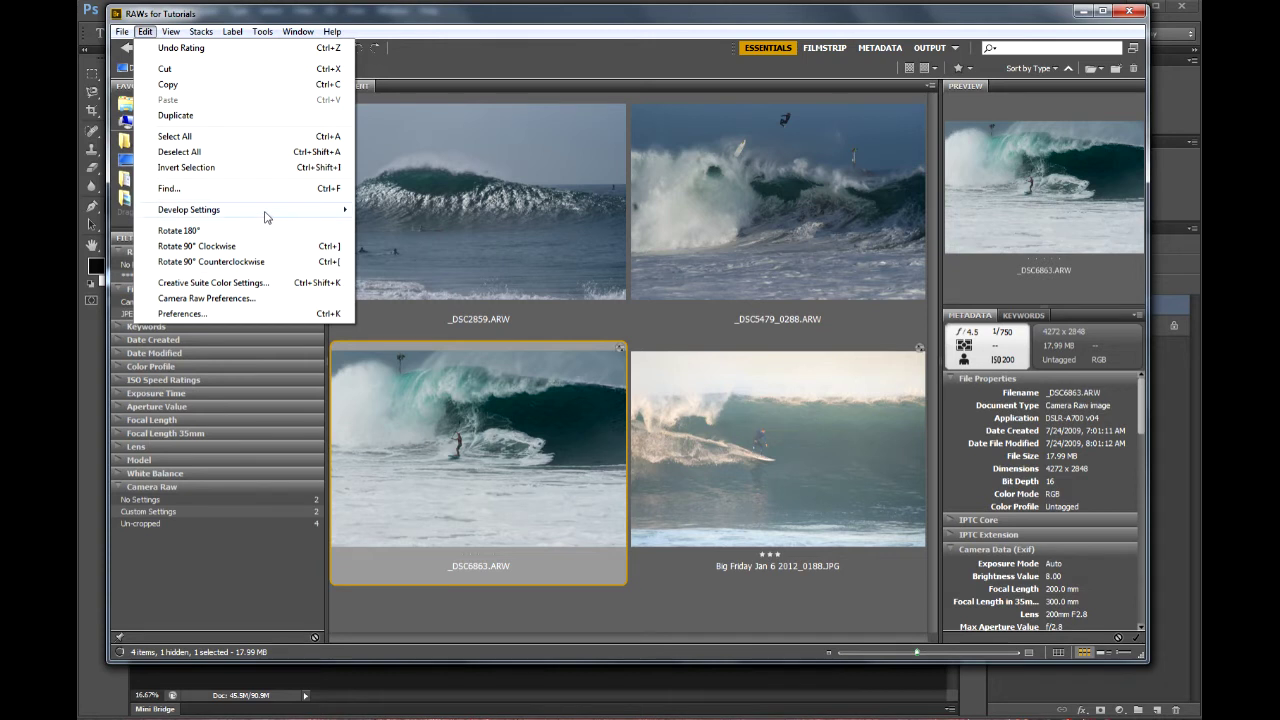
mouse_move(267, 217)
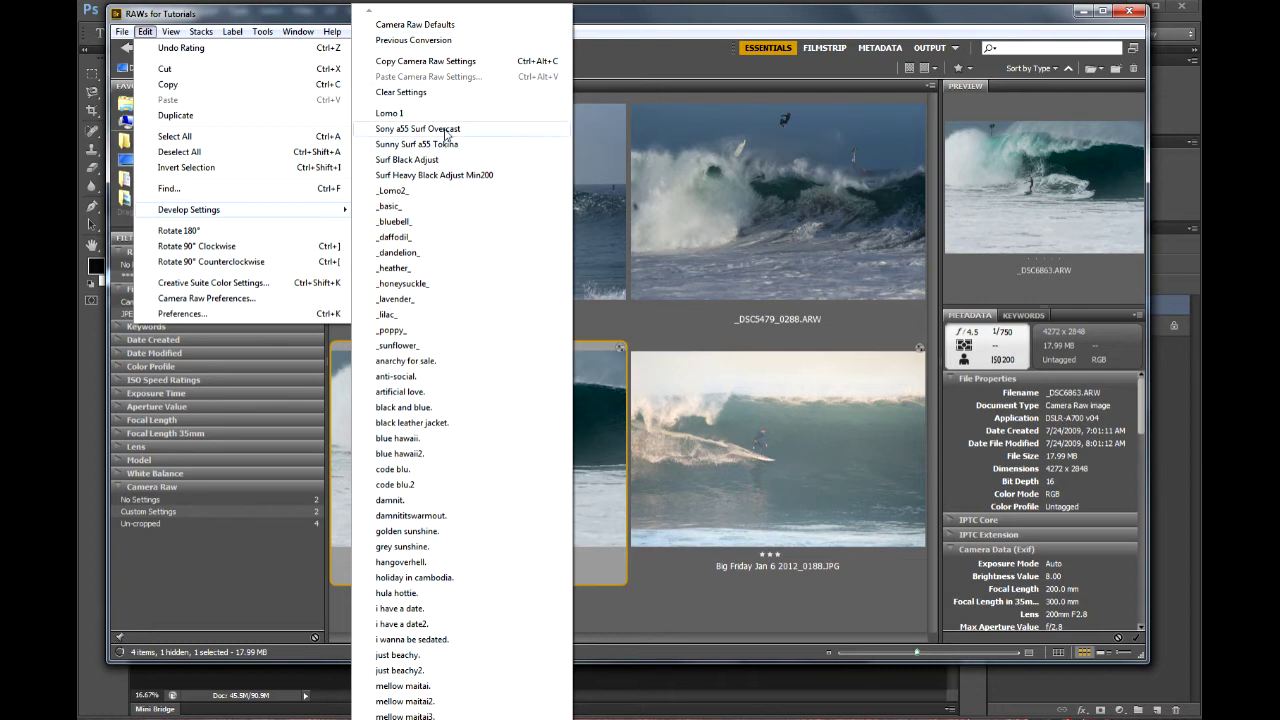
click(668, 17)
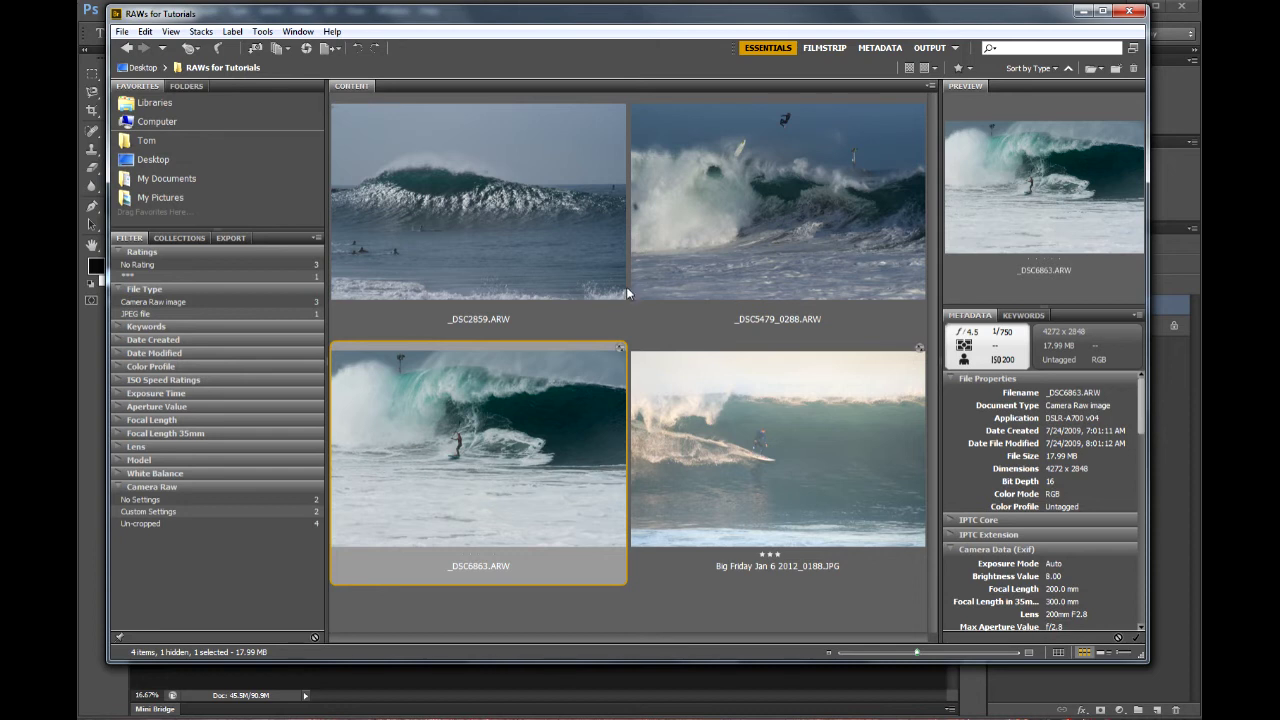
Step: Open _DSC5479_0288.ARW in Camera Raw and straighten it along the horizon line behind the wave
click(810, 196)
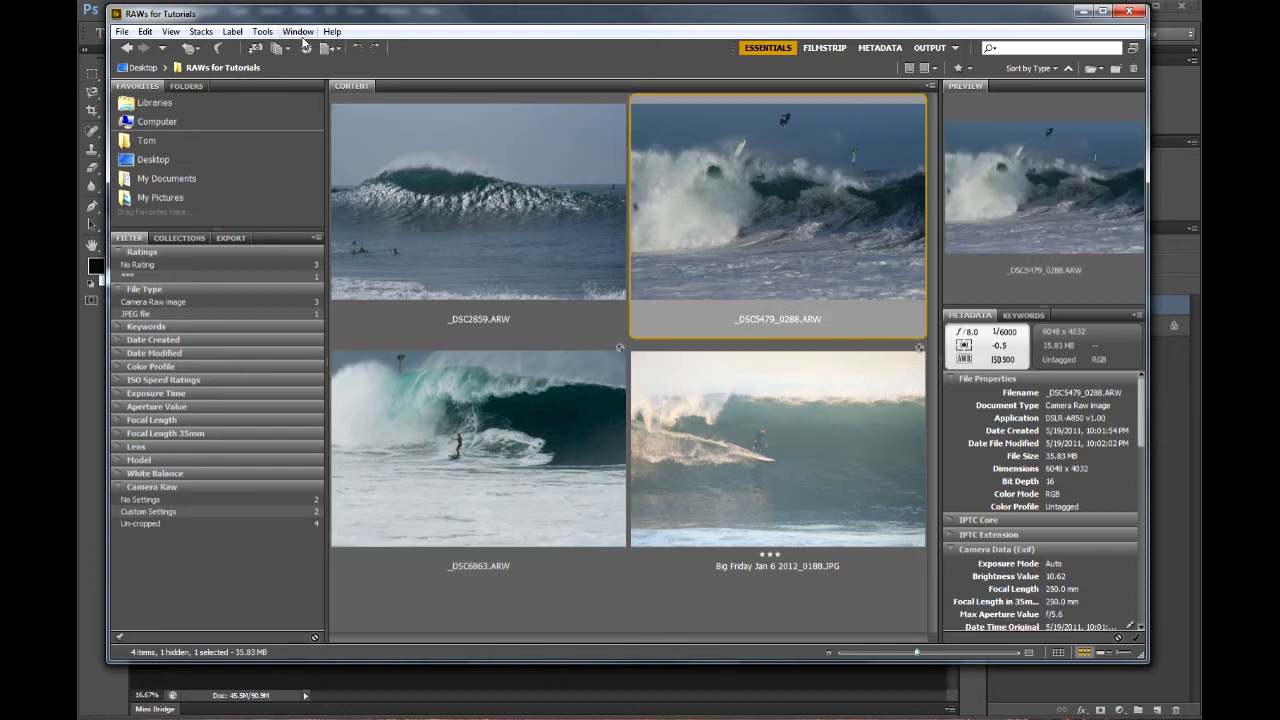
double_click(783, 279)
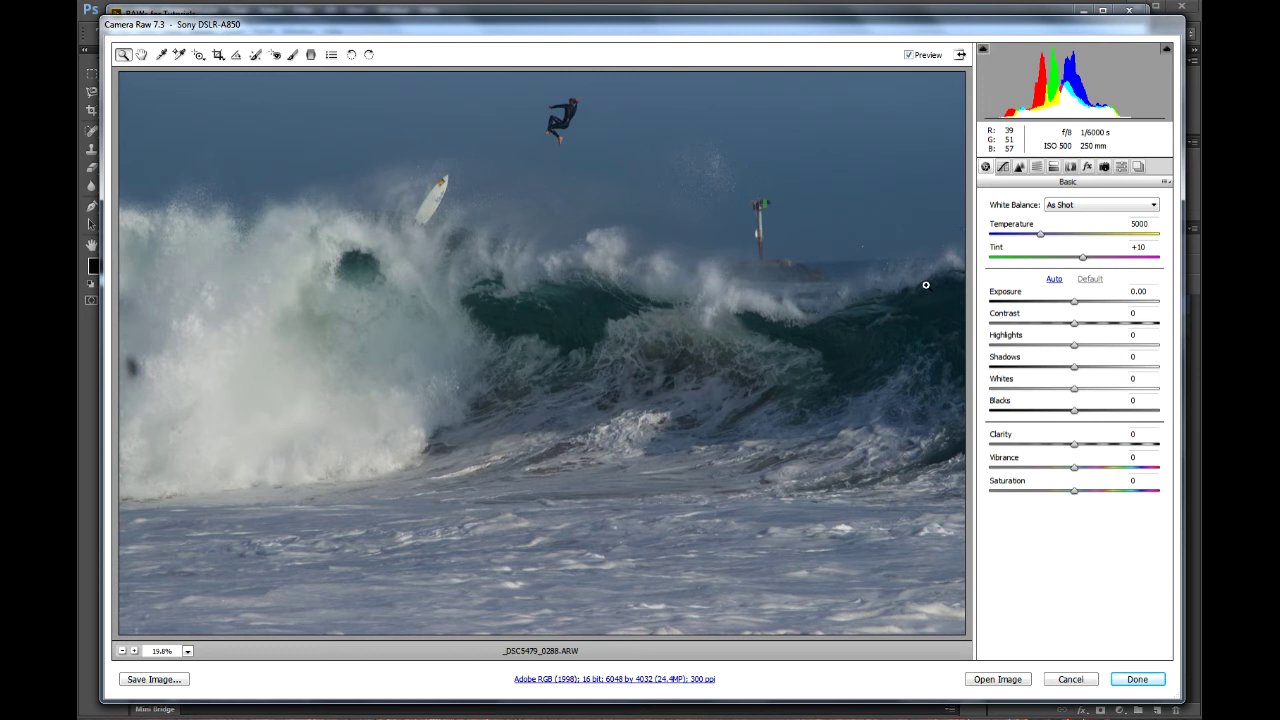
click(239, 61)
drag(933, 254, 664, 268)
click(141, 54)
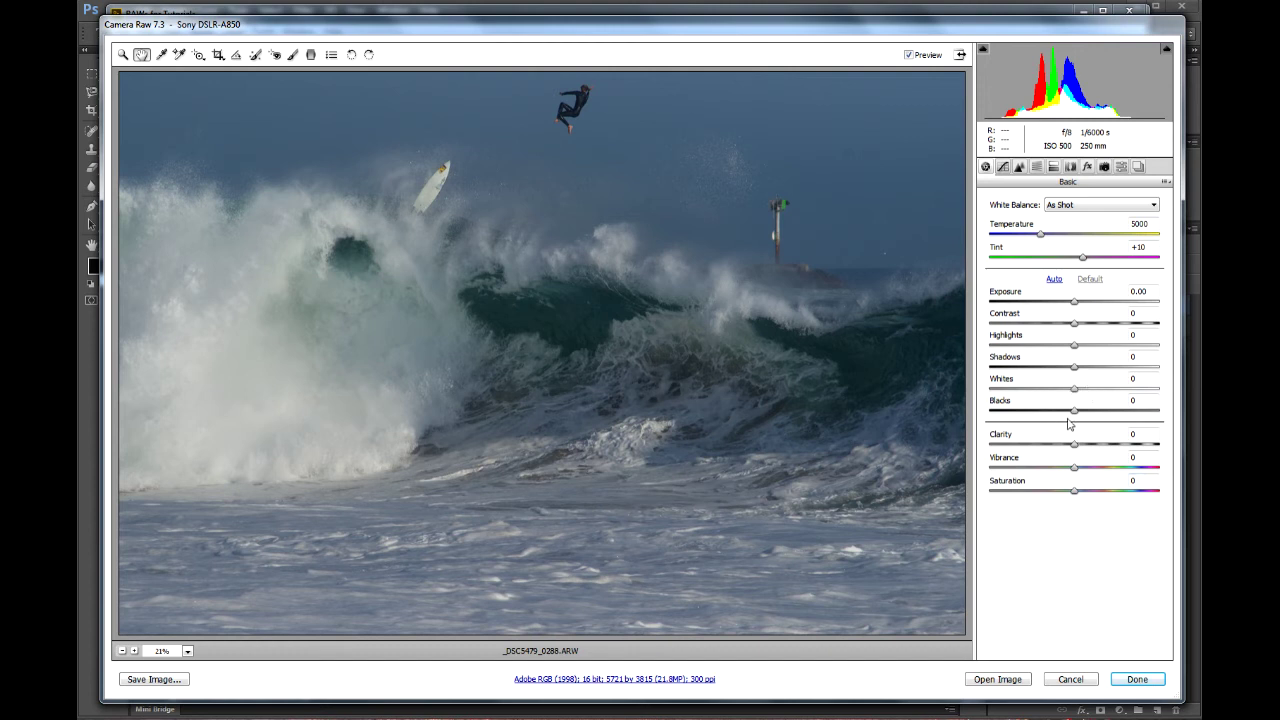
Step: Set Blacks to -19, Exposure to +0.15 and Contrast to +23, comparing the image with the original
drag(1074, 411, 1060, 417)
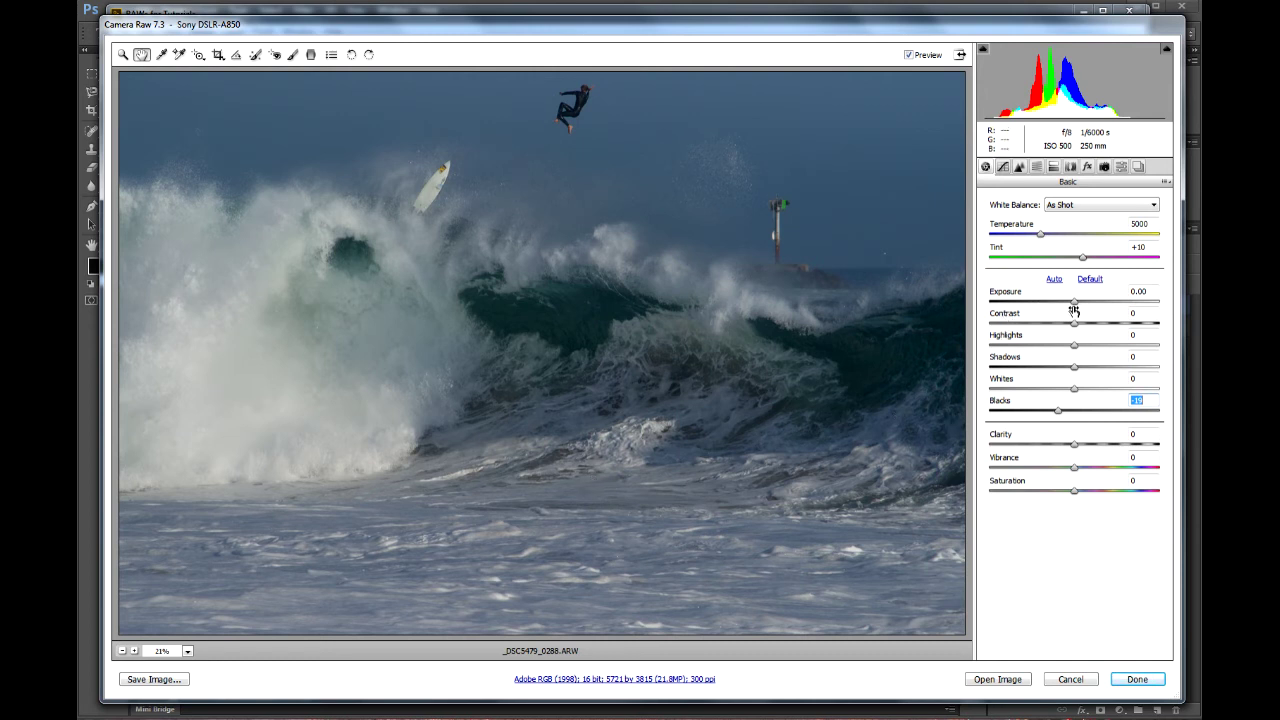
drag(1075, 303, 1078, 304)
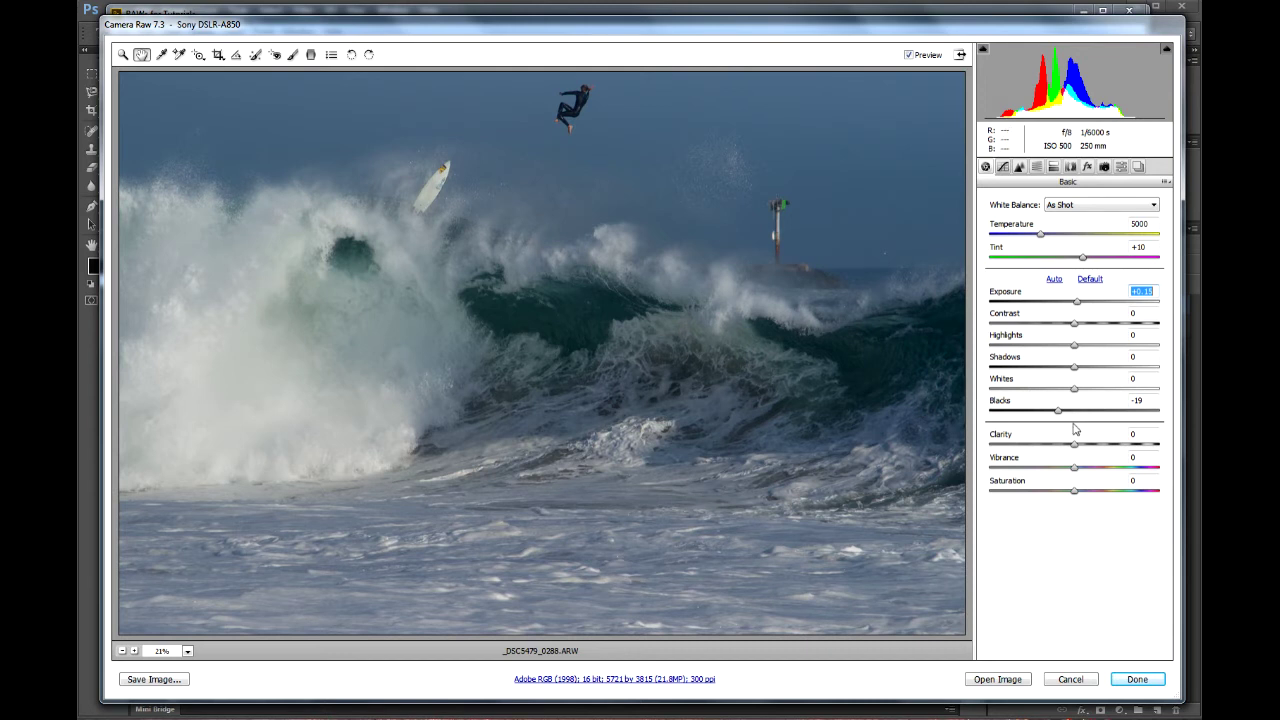
click(1103, 323)
drag(1100, 330, 1094, 326)
click(908, 56)
click(908, 56)
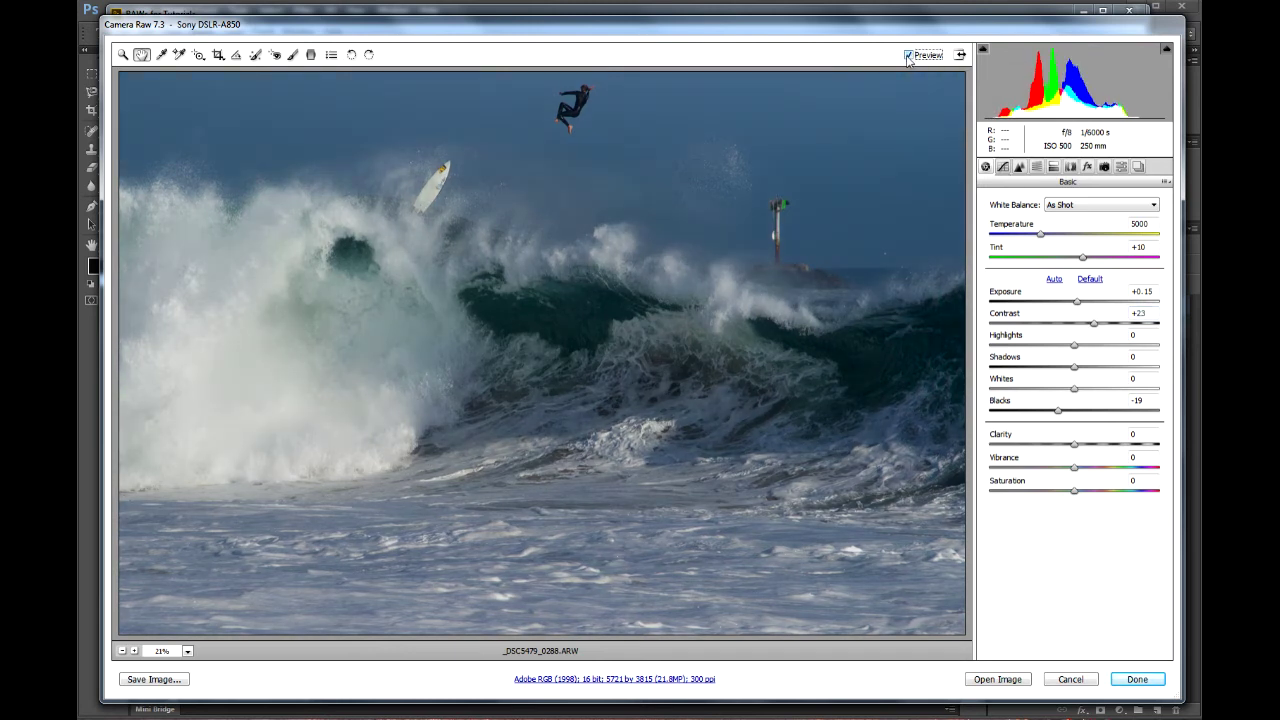
Step: Set Clarity to +27 and Vibrance to +14, and save the settings to _DSC5479_0288.ARW
click(1097, 445)
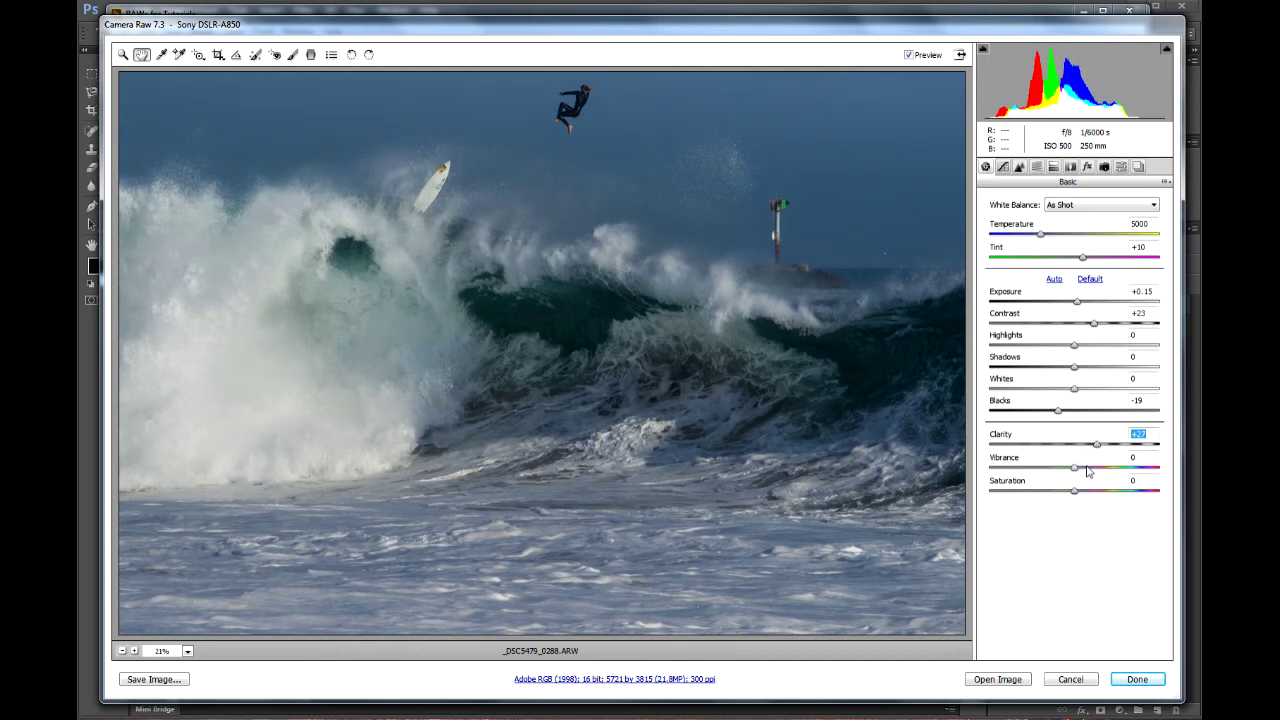
click(1087, 467)
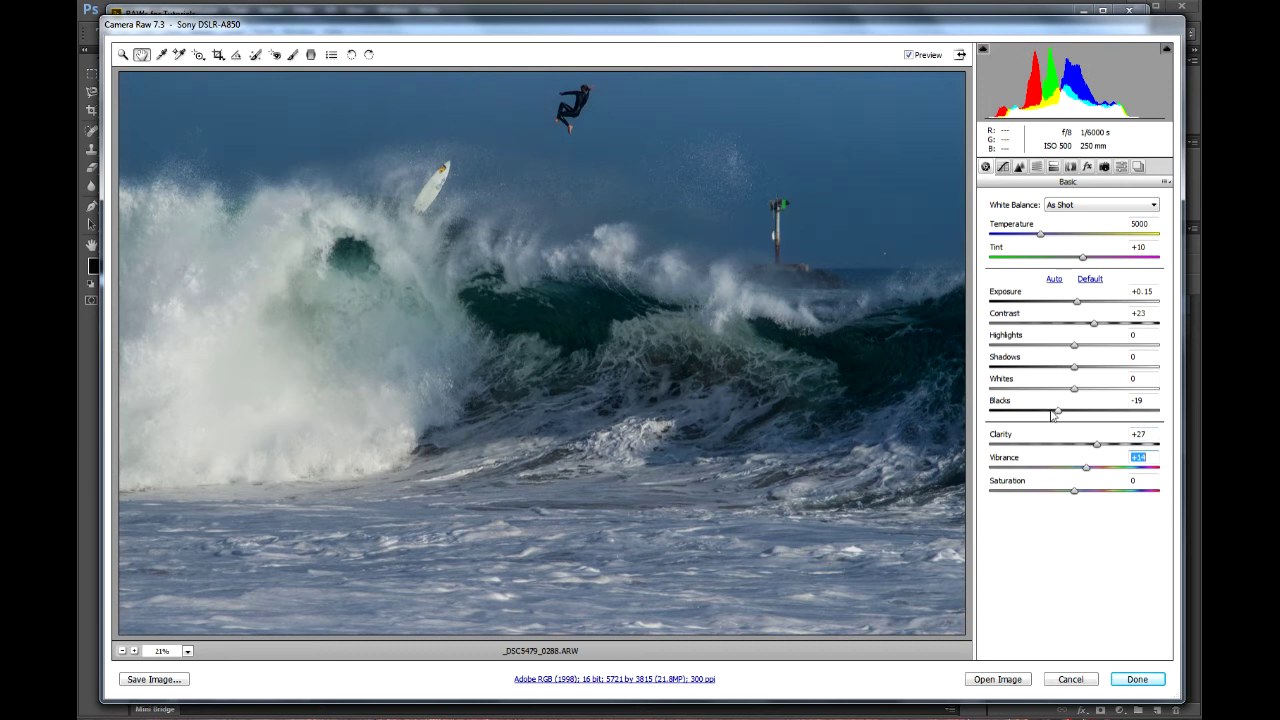
click(1137, 679)
Step: Open _DSC2859.ARW in Camera Raw and straighten it along the full width of the horizon
click(583, 255)
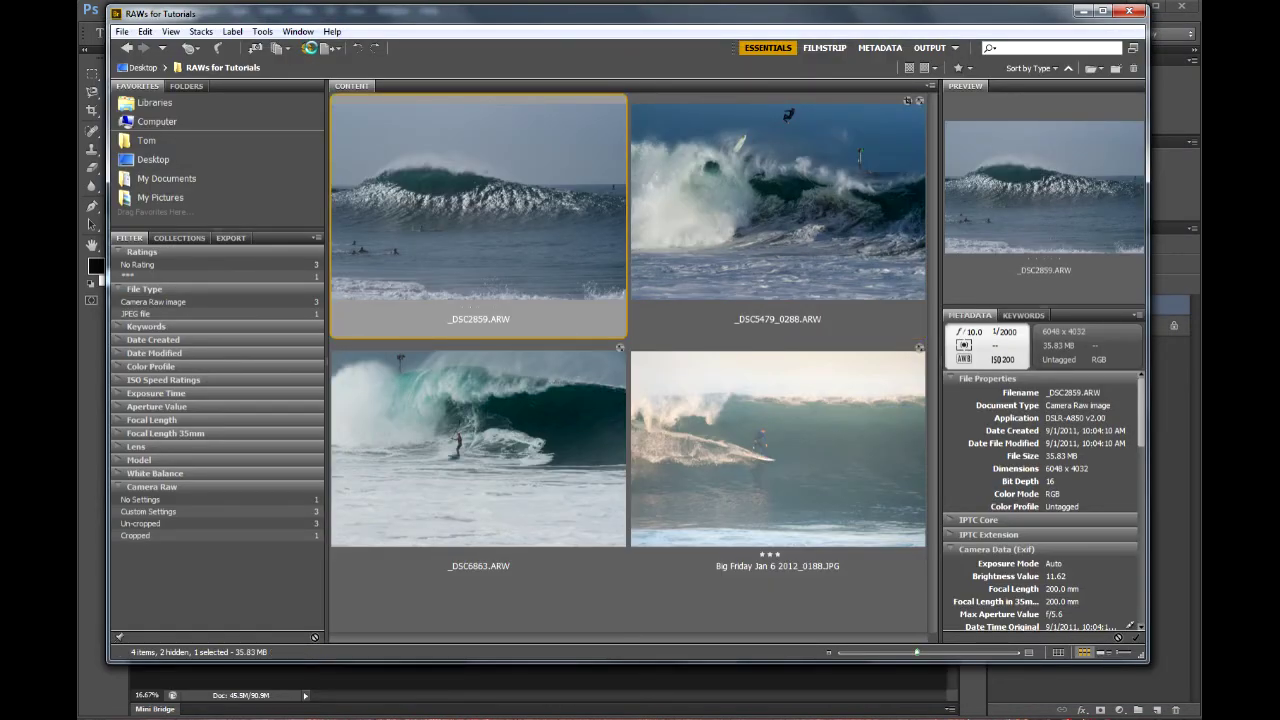
click(310, 48)
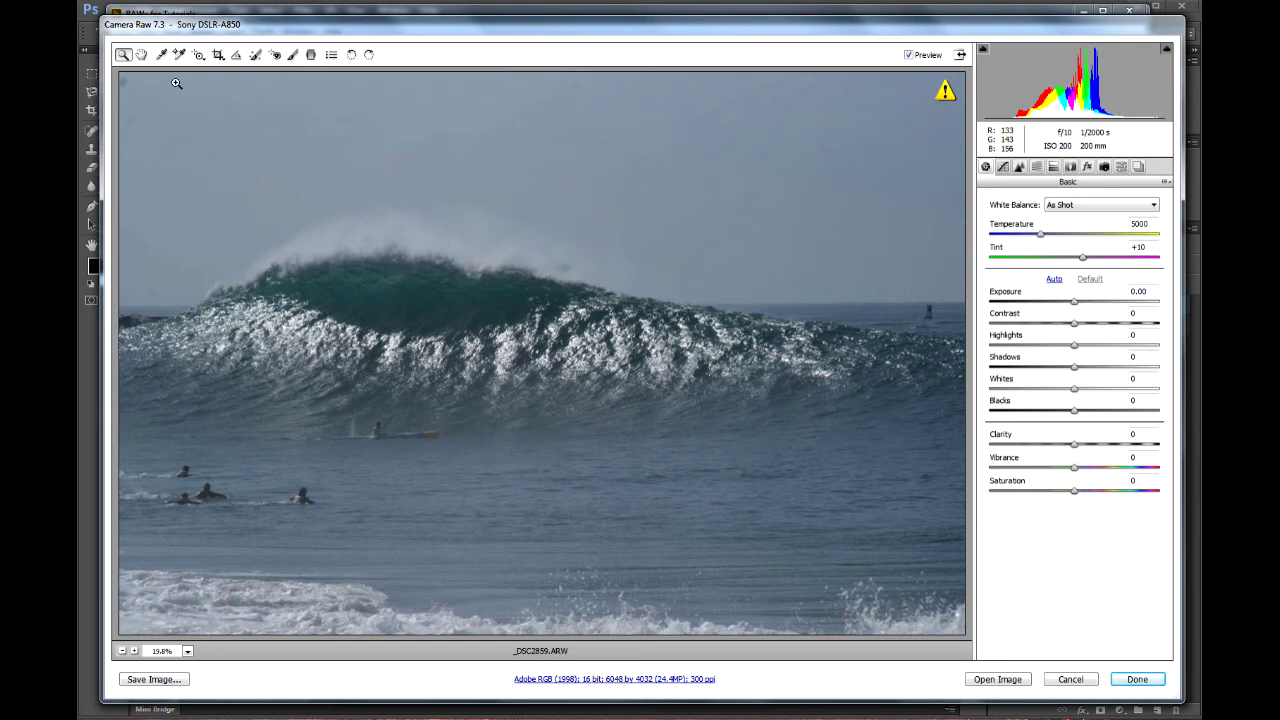
click(237, 54)
drag(958, 298, 116, 302)
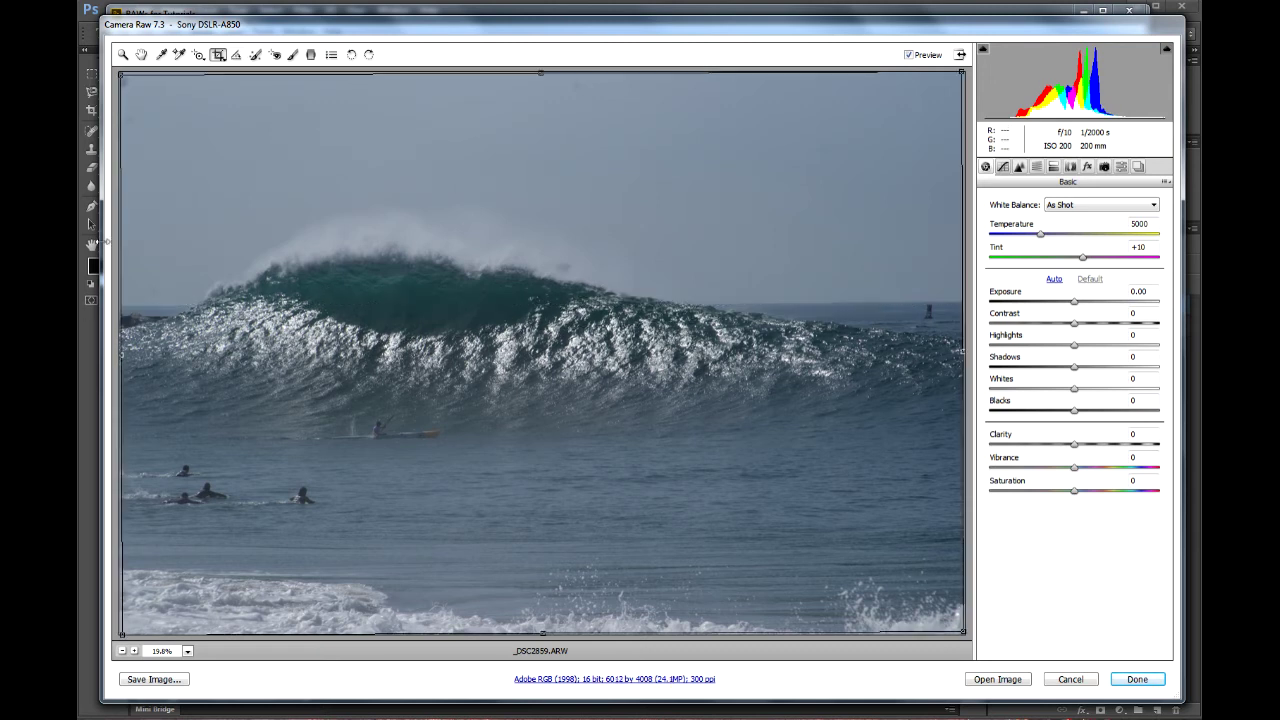
click(141, 54)
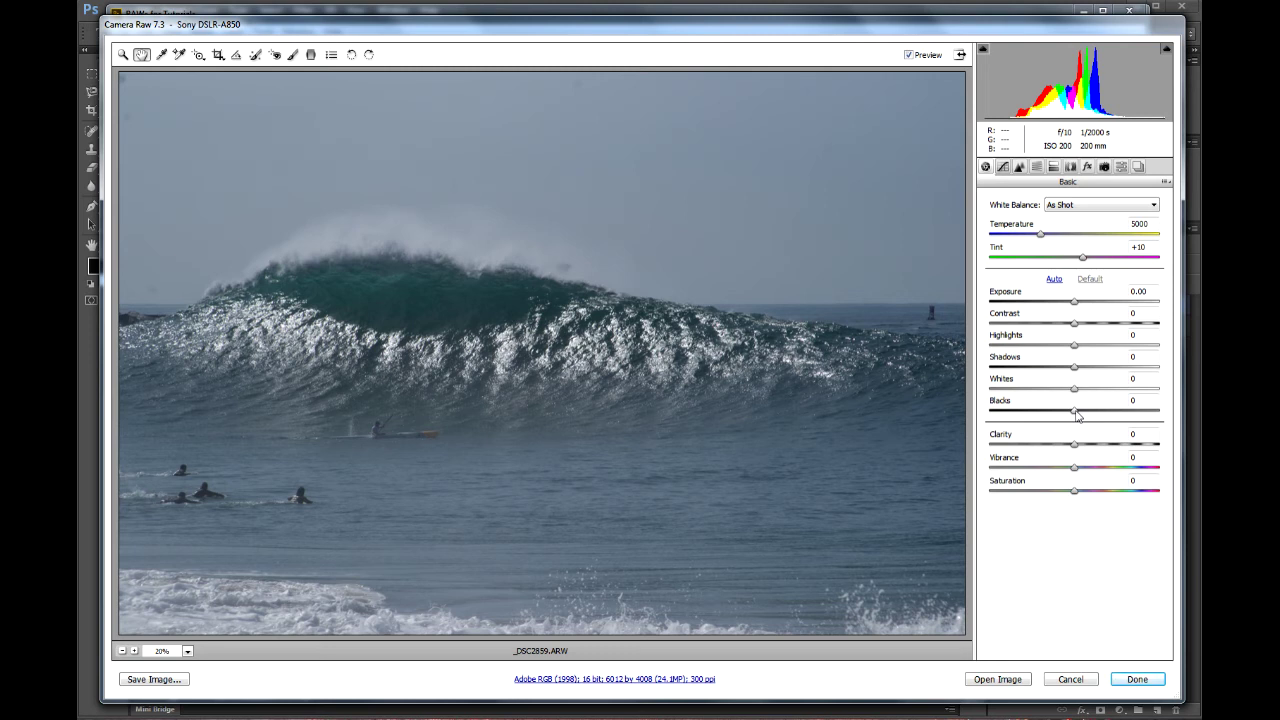
Step: Set Blacks to -37, compare with the original, and set Exposure to +0.20 and Contrast to +26
drag(1076, 414, 1043, 417)
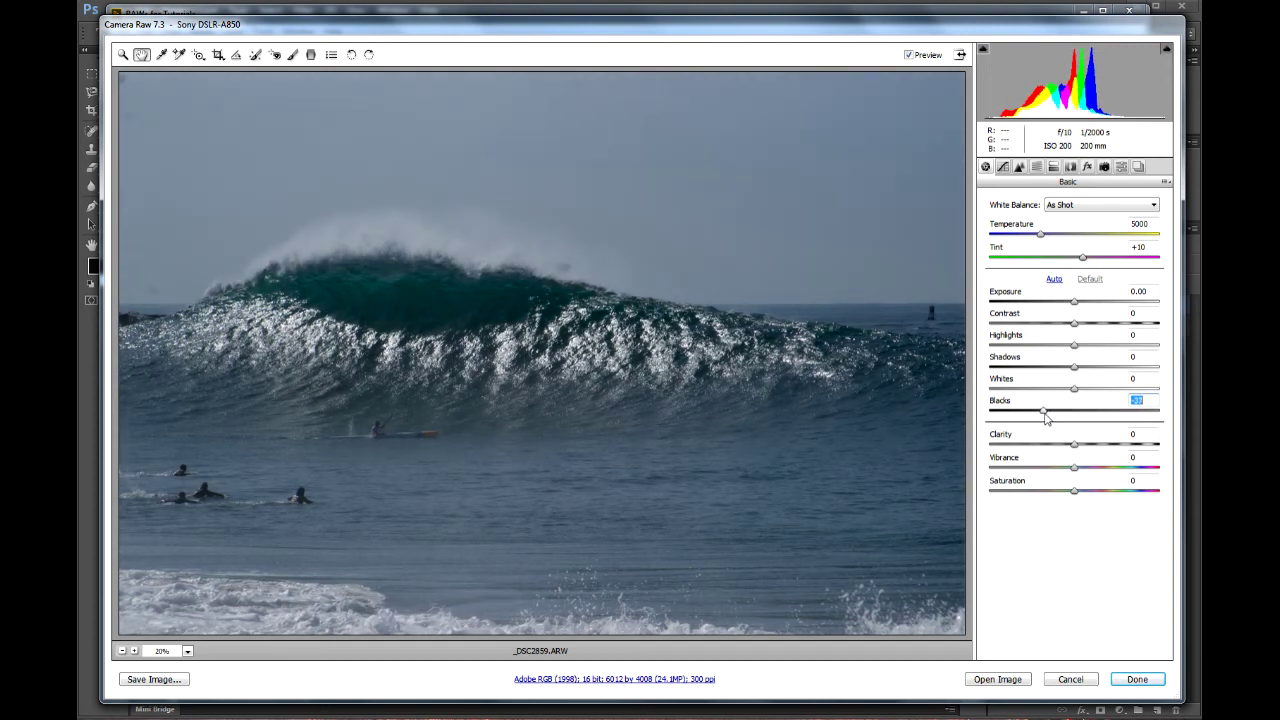
click(909, 55)
click(909, 55)
drag(1074, 301, 1078, 304)
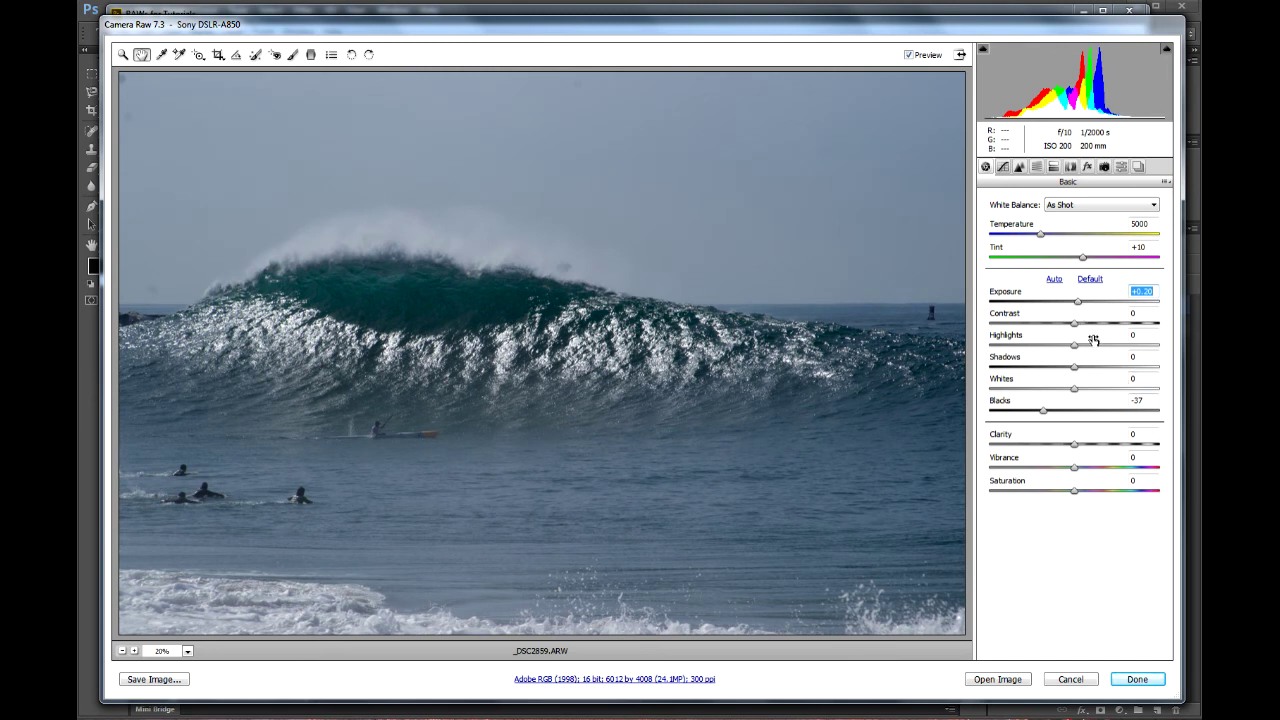
click(1097, 324)
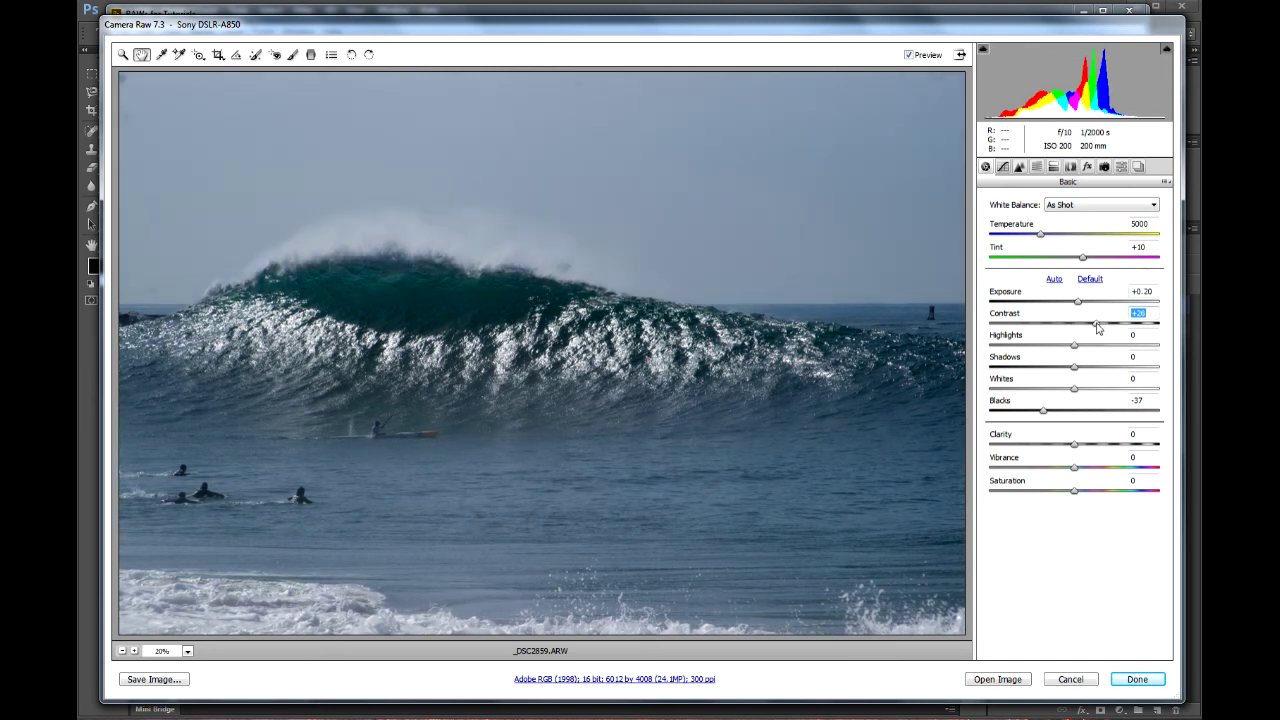
Step: Set Clarity to +24 and Vibrance to +21, and save the settings to _DSC2859.ARW
click(1095, 444)
click(1092, 467)
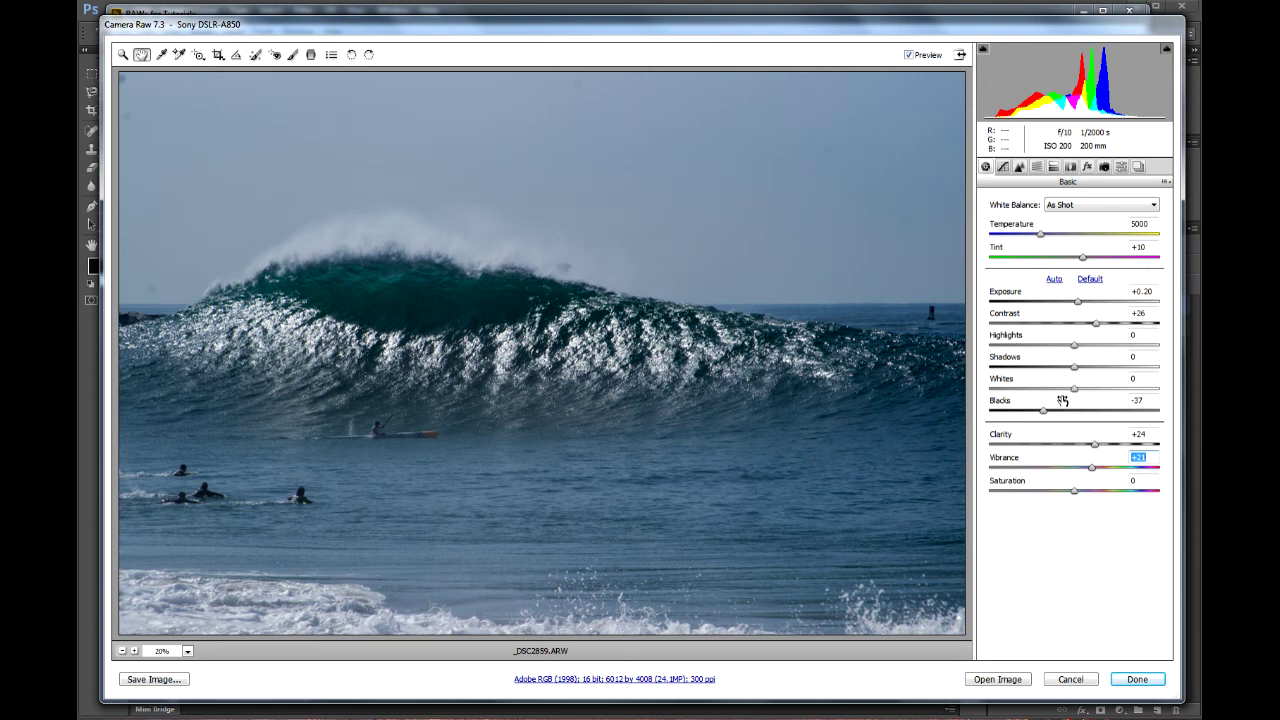
click(1136, 679)
Step: Open Big Friday Jan 6 2012_0188.JPG in Camera Raw, reset Blacks, and raise it to 90
click(772, 516)
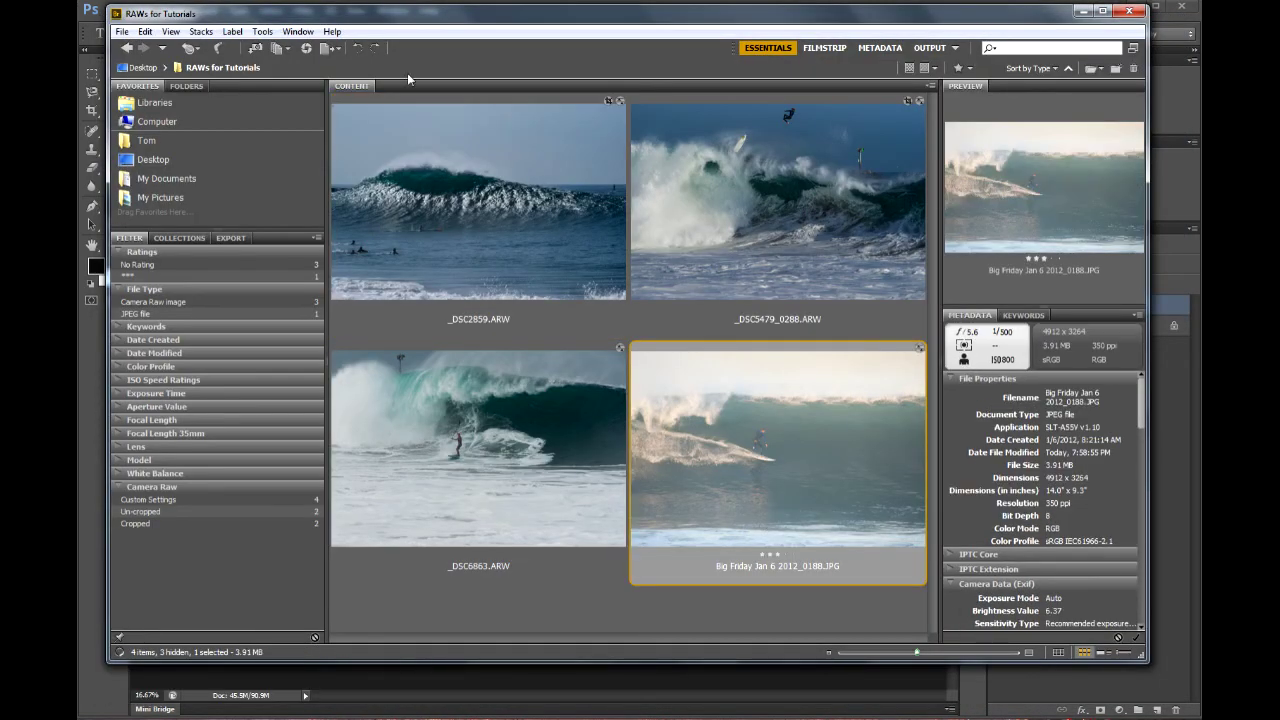
click(307, 50)
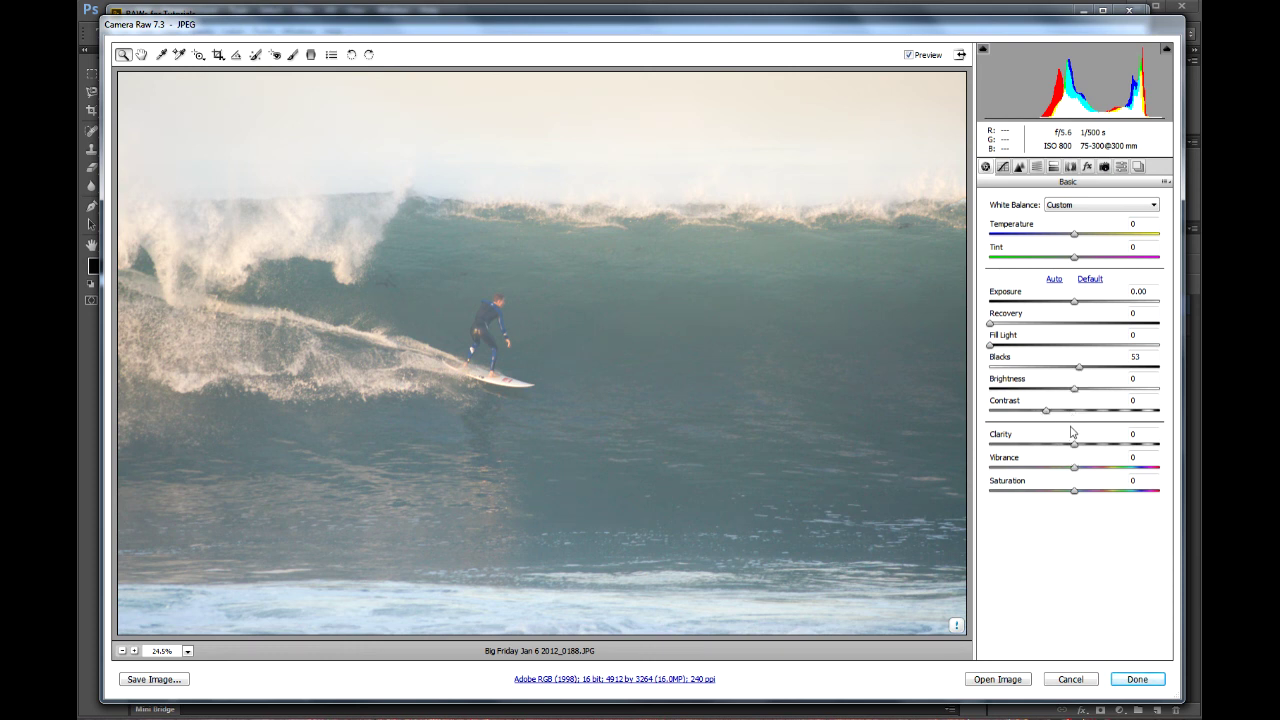
double_click(1082, 371)
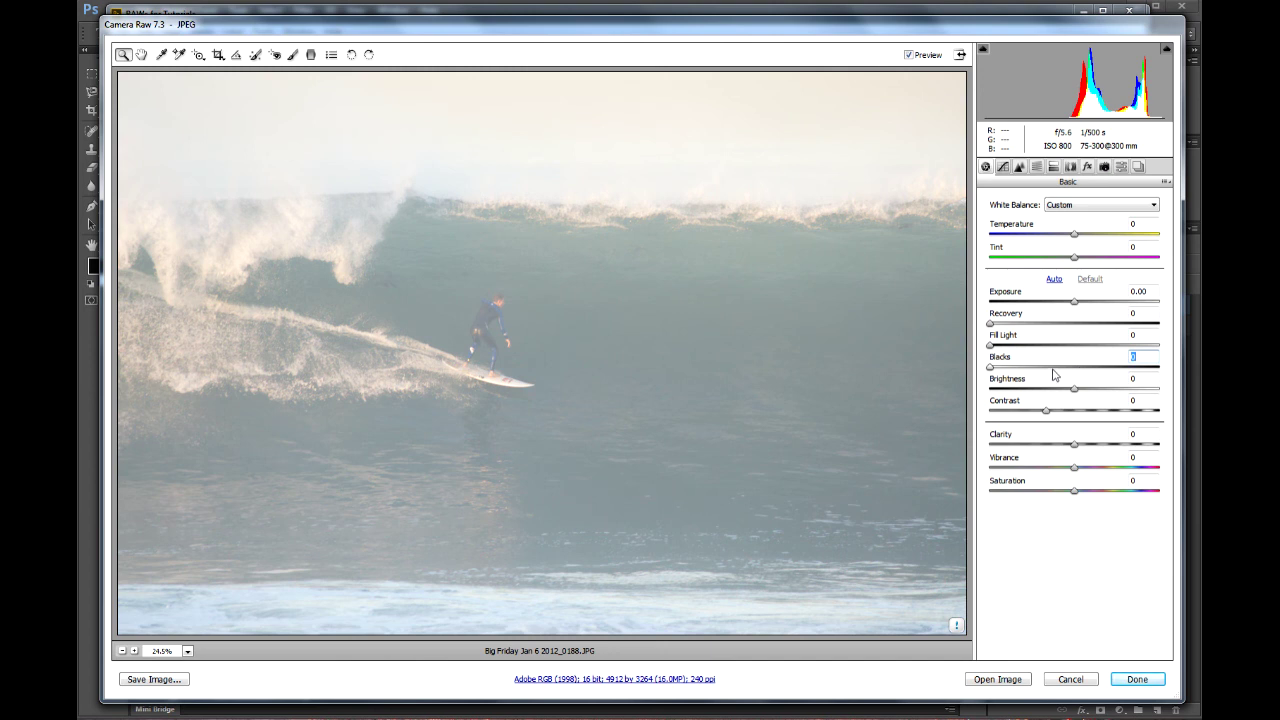
click(1045, 368)
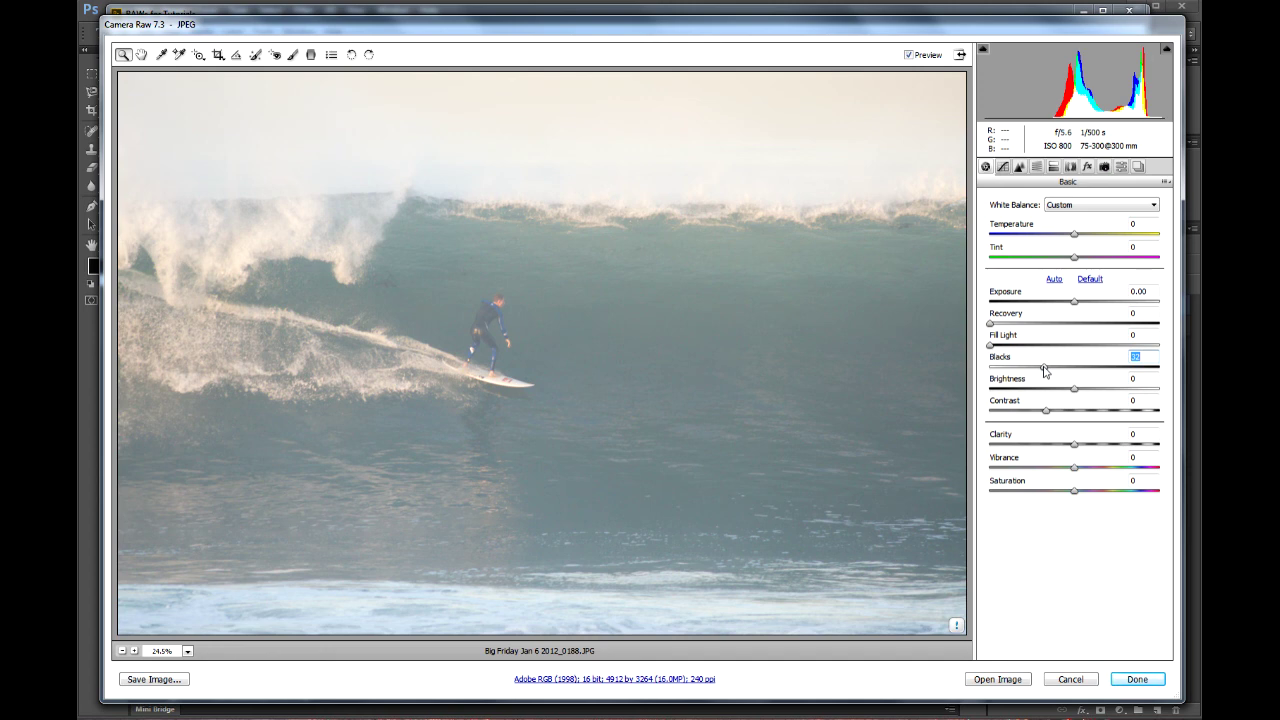
drag(1045, 368, 1144, 389)
Step: Compare the JPEG repeatedly with and without the Blacks adjustment, and save its settings
click(908, 55)
click(908, 55)
click(908, 55)
click(908, 55)
click(908, 55)
click(908, 55)
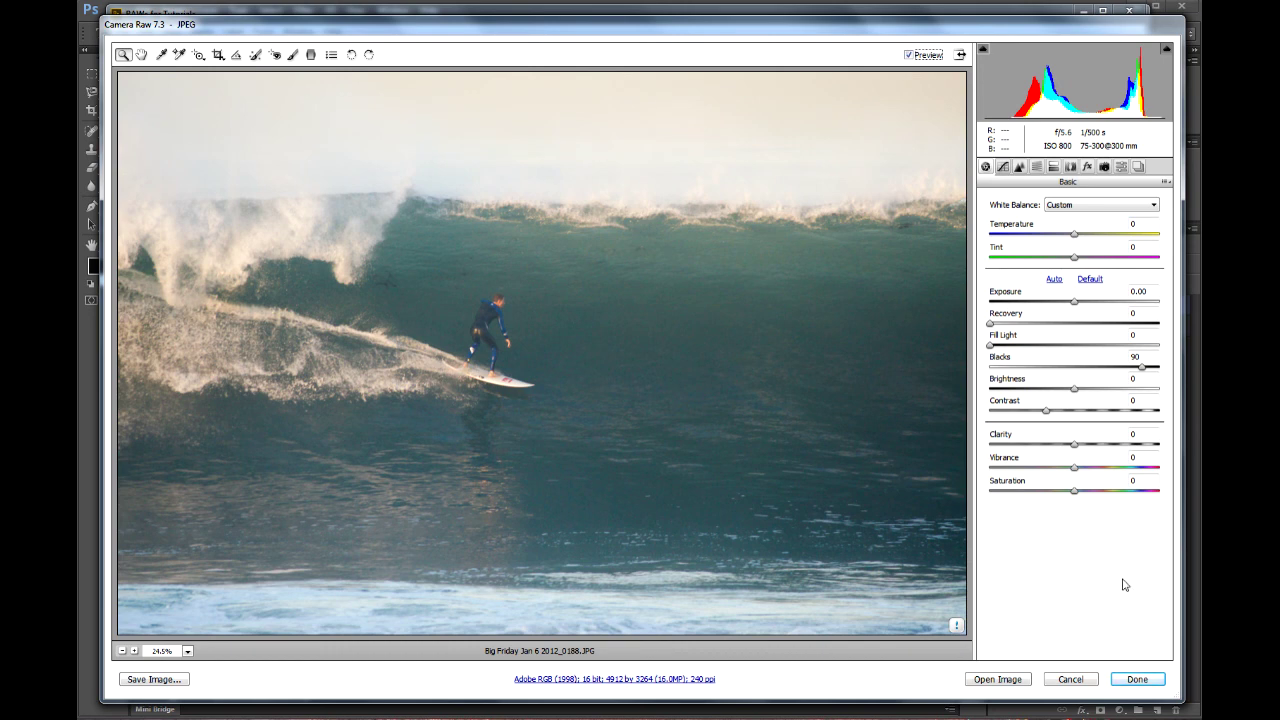
click(1134, 679)
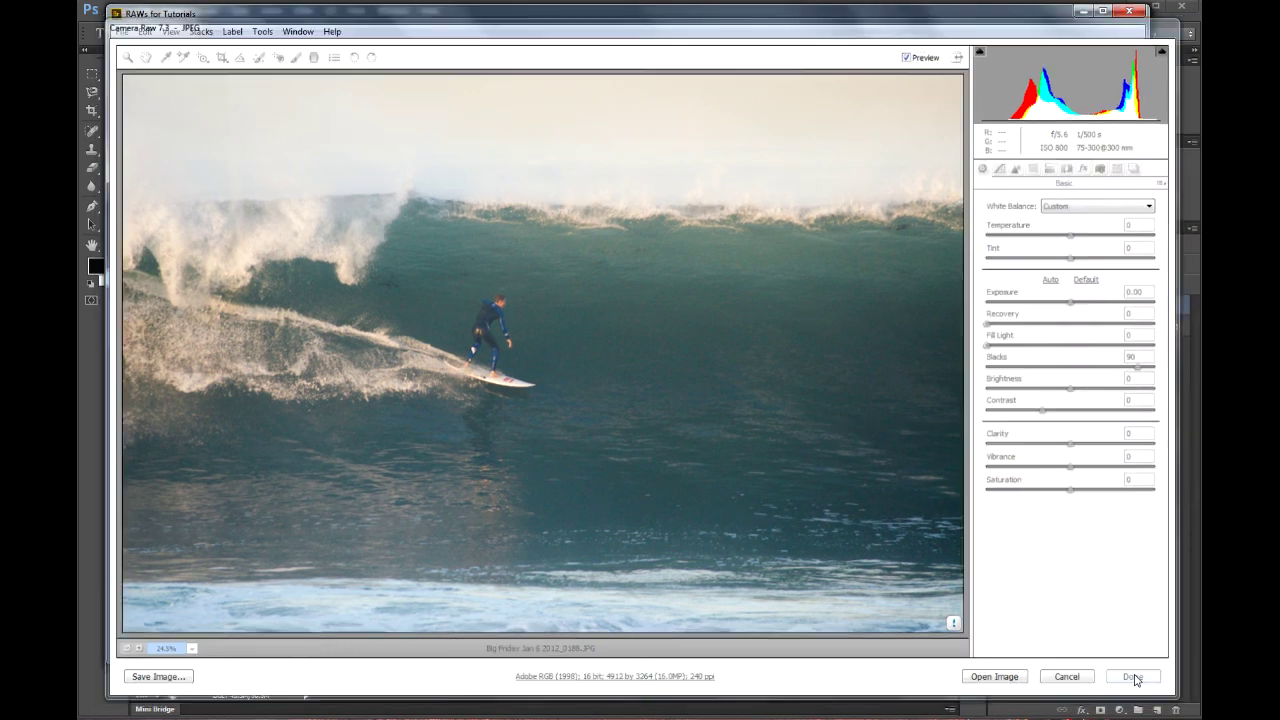